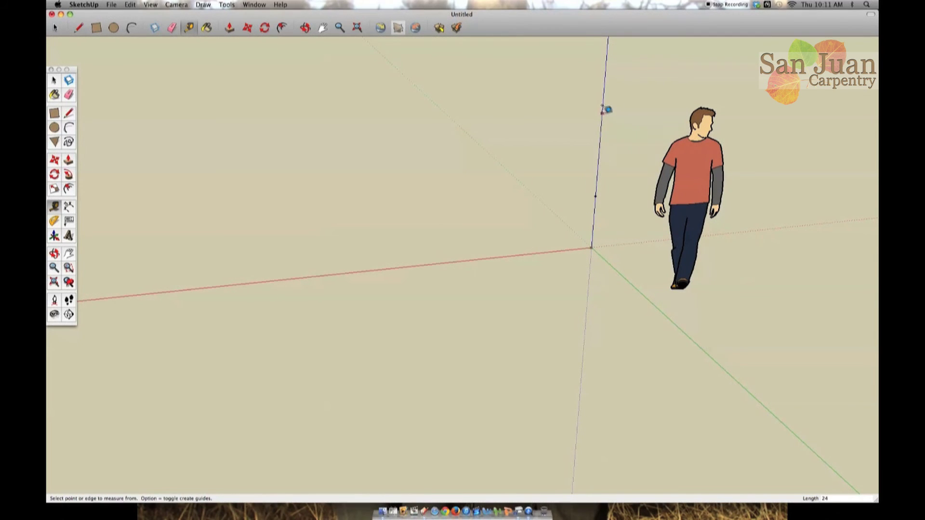
- Lay a 64-inch top rail guide from just below the origin post's top along the red direction, and extend its far end up 4 inches
click(602, 113)
text(64)
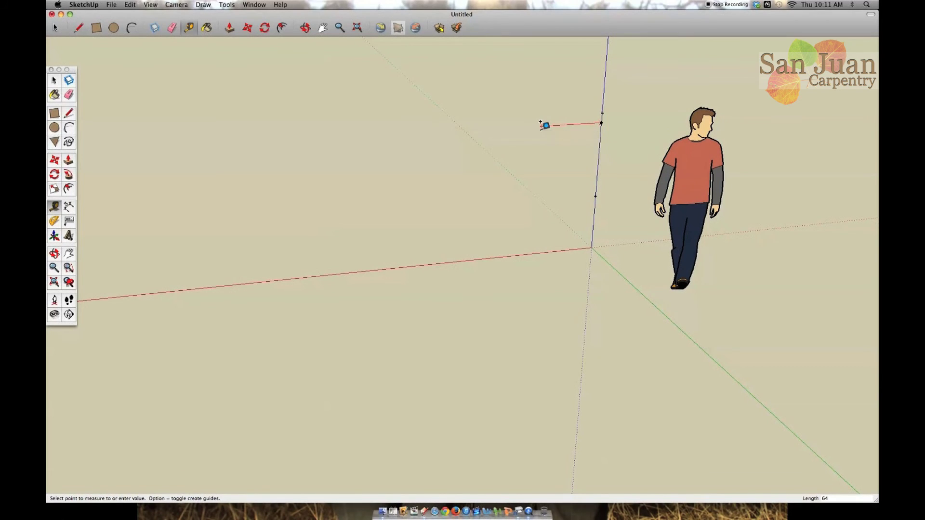
key(Return)
click(450, 122)
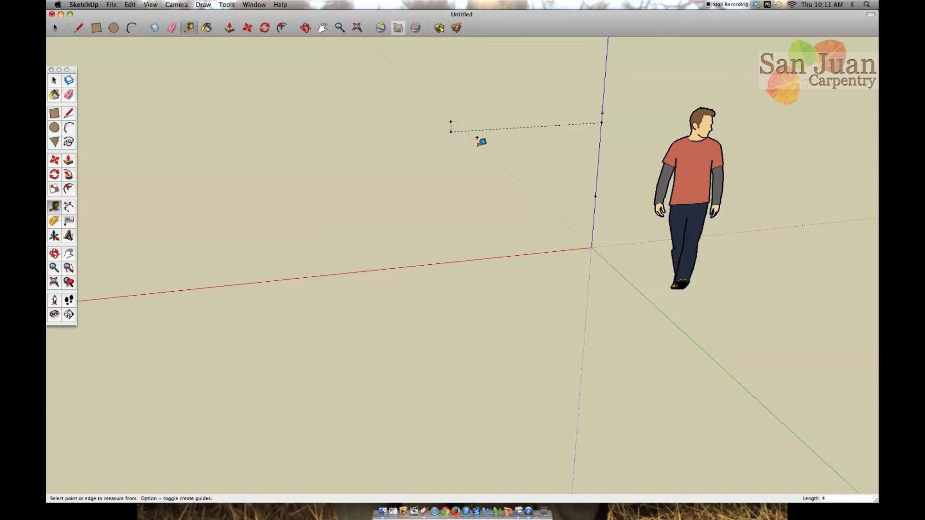
- Run a 5' guide down the far headboard post, and place the lower rail guide between the posts 24 inches above the floor
text(5')
key(Return)
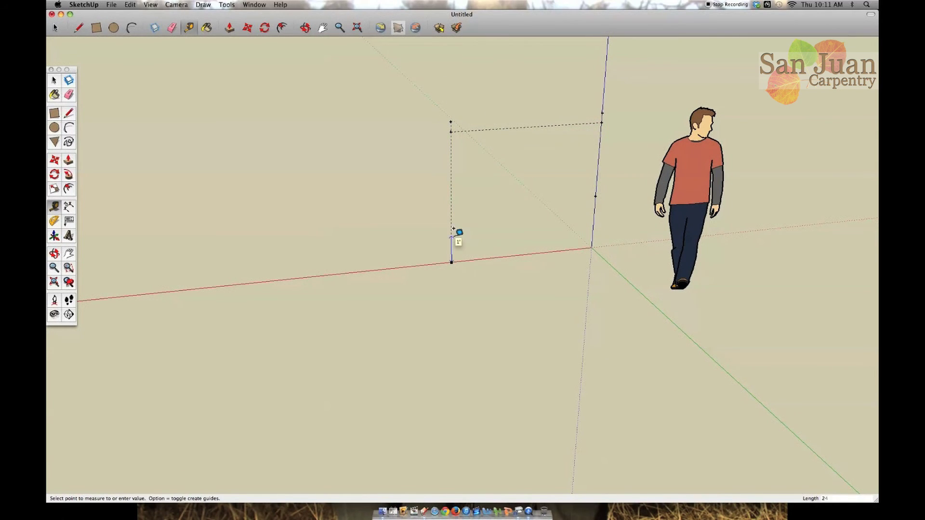
click(451, 209)
click(596, 196)
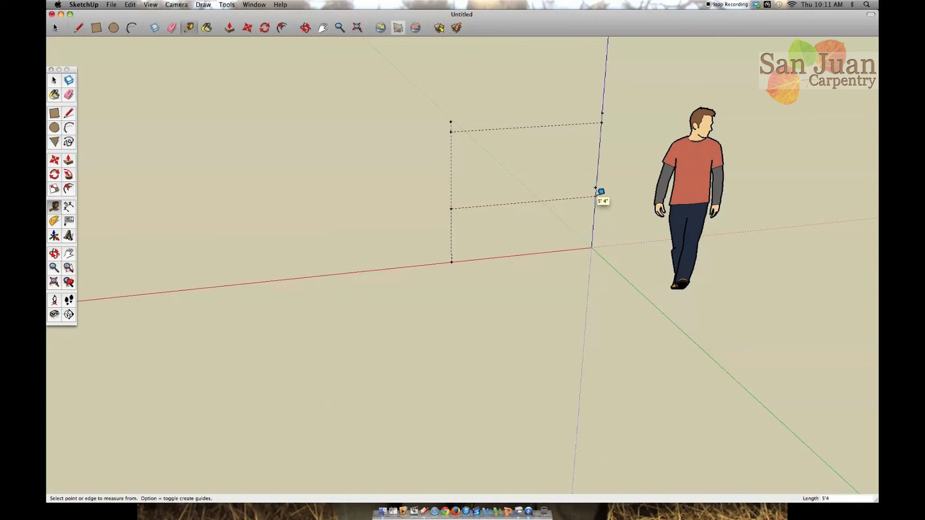
- Mark two guide points near the base of each headboard post, the upper one 8 inches above the lower one
click(592, 248)
click(592, 239)
click(592, 239)
click(594, 222)
click(451, 263)
click(451, 262)
click(452, 235)
- Mark the midpoint of the headboard's top rail guide and two points spaced 10.66 inches apart from it toward the blue axis
scroll(597, 147, up, 2)
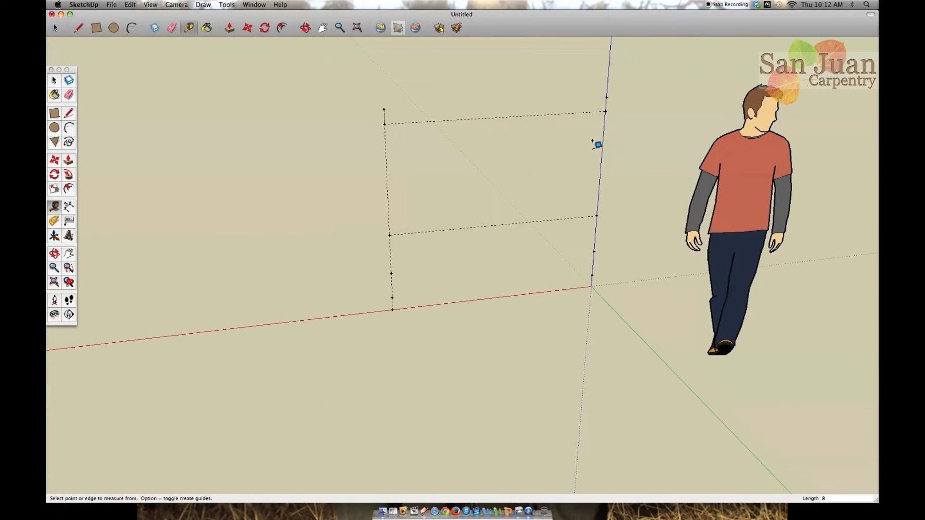
click(499, 117)
click(498, 117)
click(535, 116)
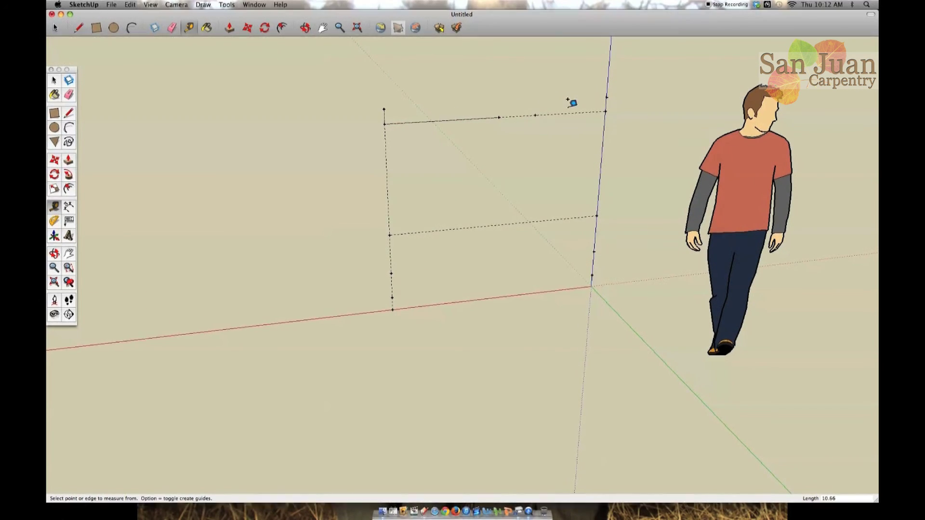
click(535, 116)
text(10.66)
key(Return)
- Mark two more points at 10.66-inch spacing from the top rail's midpoint toward the headboard post away from the origin
click(498, 117)
text(10.66)
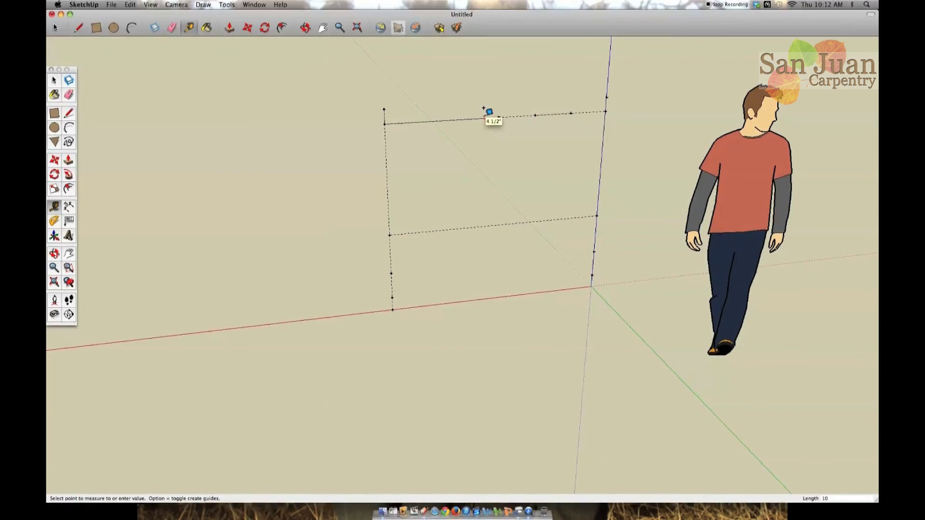
key(Return)
click(461, 119)
text(10.66)
key(Return)
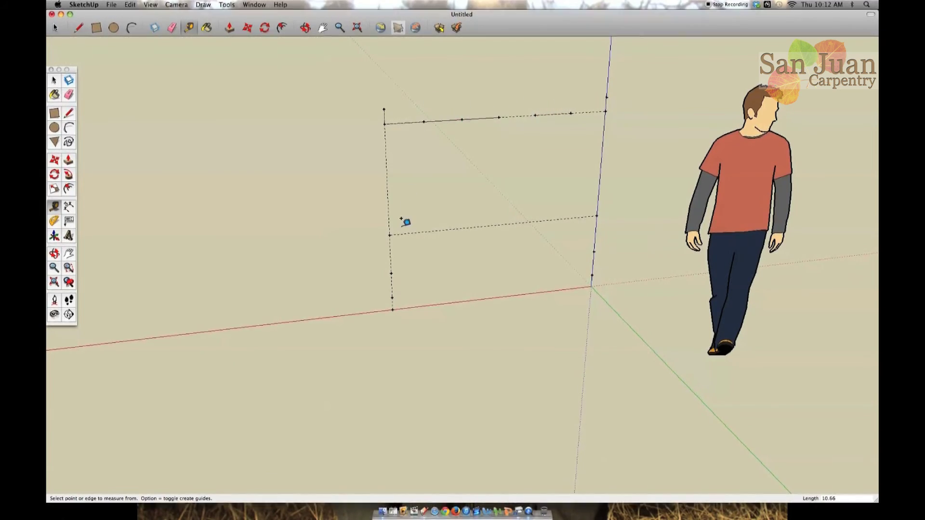
- Lay two 84-inch side rail guides along the green direction from both base marks of the headboard post away from the origin
click(392, 298)
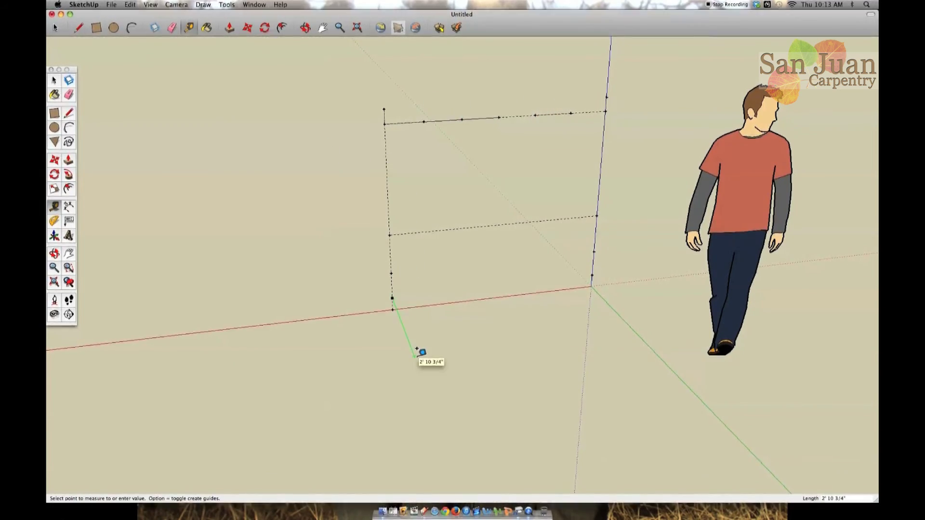
text(80)
key(BackSpace)
text(4)
key(Return)
click(391, 273)
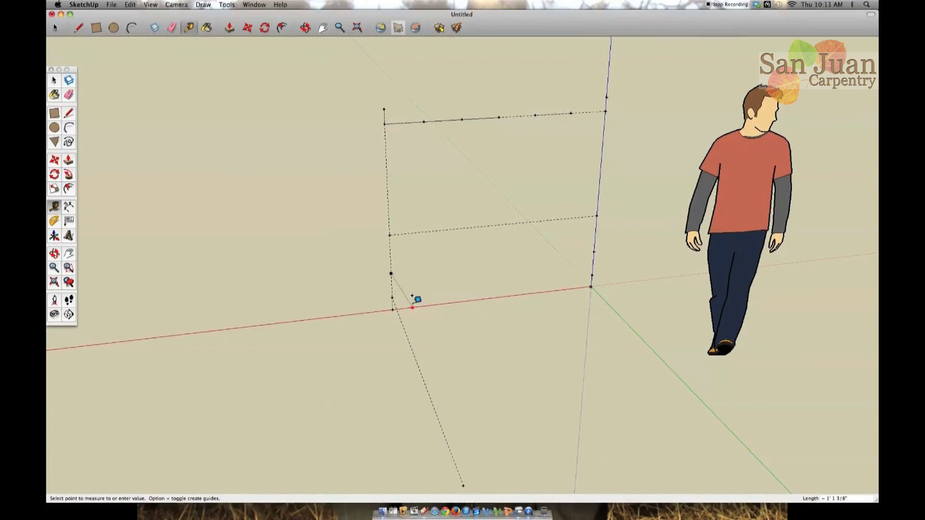
click(419, 330)
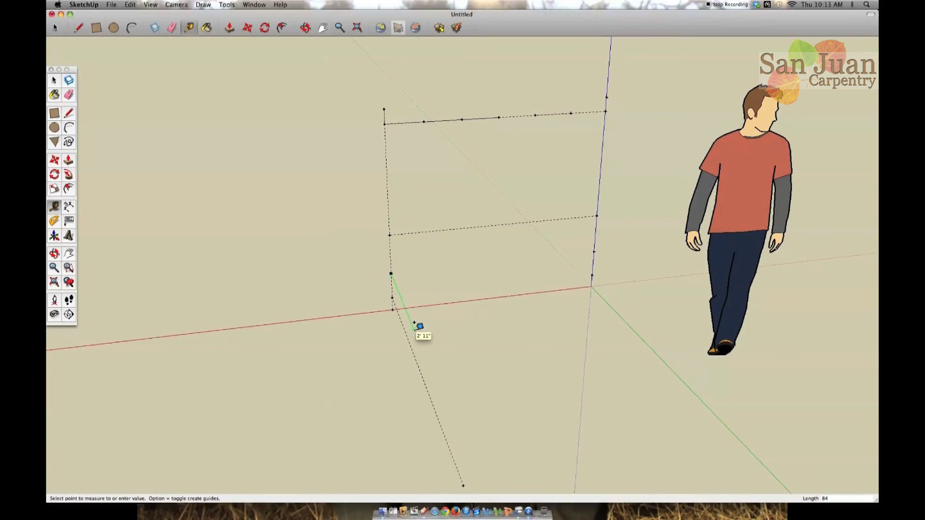
- Lay two matching 84-inch side rail guides along the green direction from both base marks of the blue-axis post
click(593, 252)
text(84)
key(Return)
click(592, 276)
text(84)
key(Return)
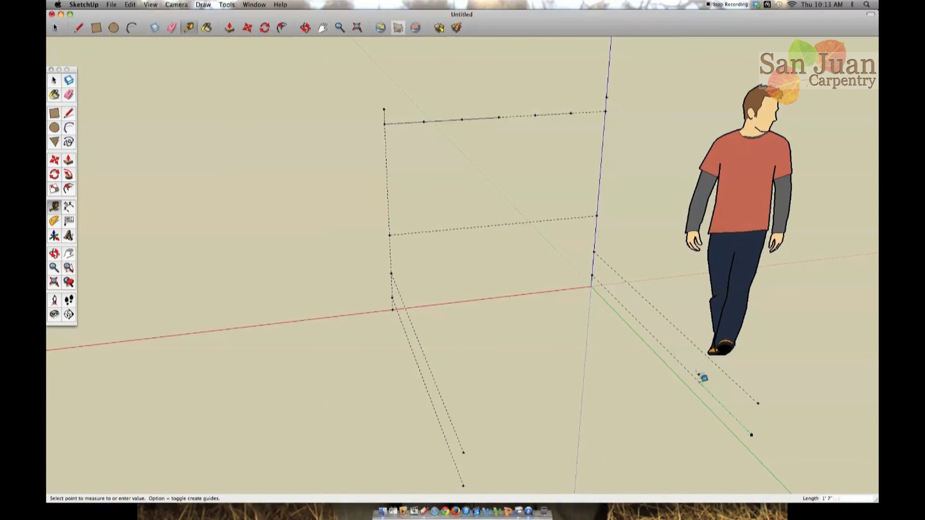
- Work out an even division spacing for the side rail with the calculator widget
key(F12)
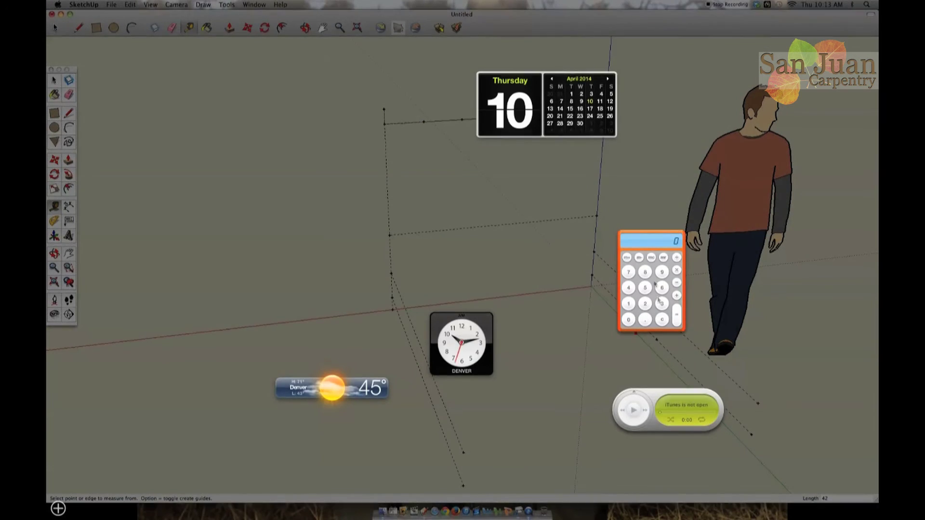
click(676, 257)
click(628, 287)
click(677, 317)
key(F12)
key(F12)
key(F12)
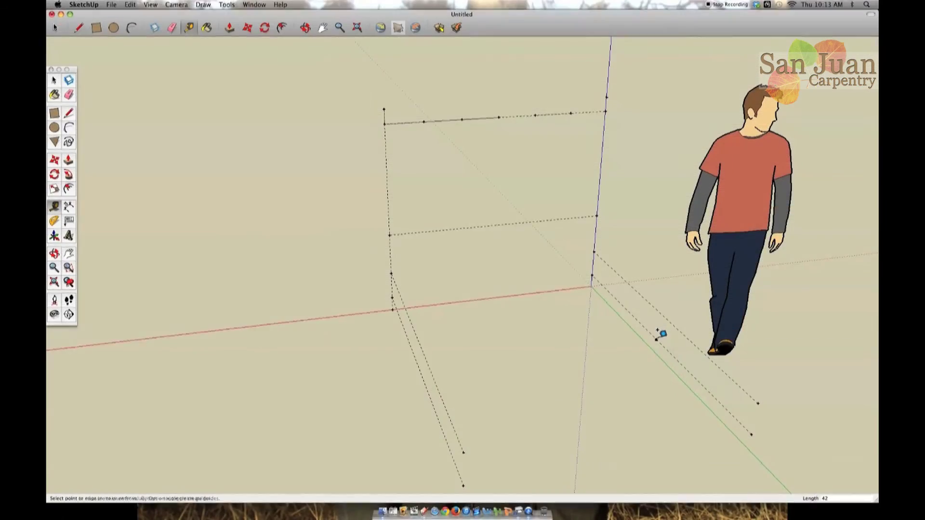
- Mark points 21 inches to each side of the midpoint on the lower side rail guide beside the green axis
click(657, 340)
text(21)
key(Return)
click(656, 340)
text(21)
key(Return)
- Mark three points at 21-inch spacing along the lower guide of the opposite side rail
click(393, 289)
click(405, 332)
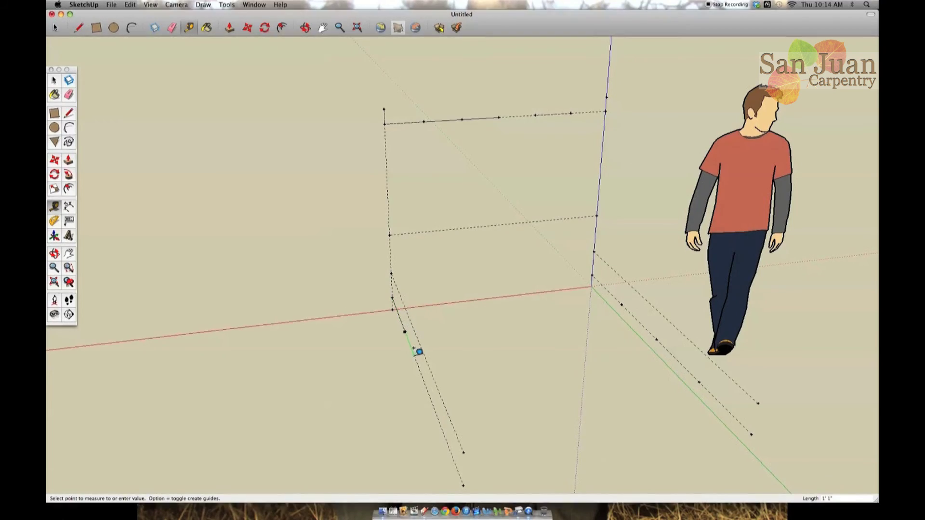
text(21)
key(Return)
click(420, 373)
text(21)
key(Return)
- Extend a guide down to the floor from the end of the side rail away from the origin, and raise a 36-inch foot post guide
scroll(529, 387, down, 2)
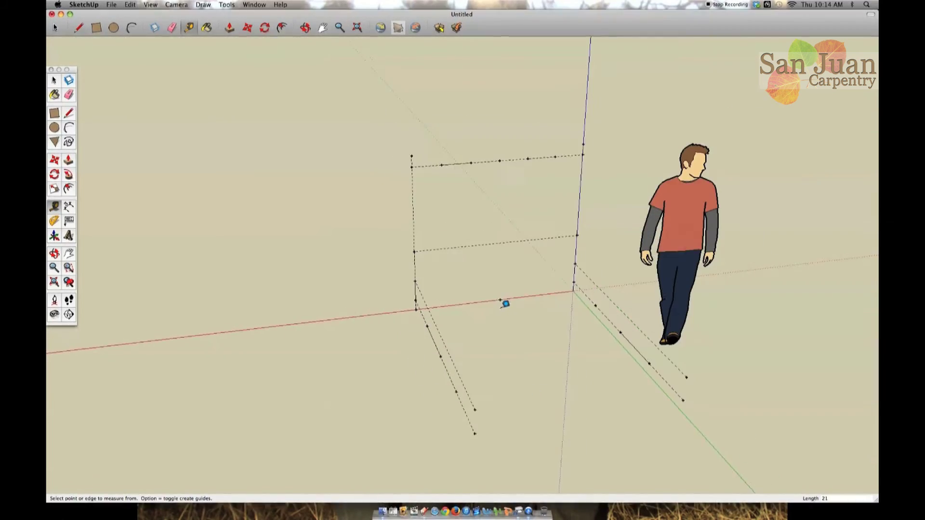
click(474, 434)
click(474, 446)
text(36)
key(Return)
- Drop a 4-inch guide to the green axis from the other side rail's end and raise a 36-inch foot post guide from it
click(683, 400)
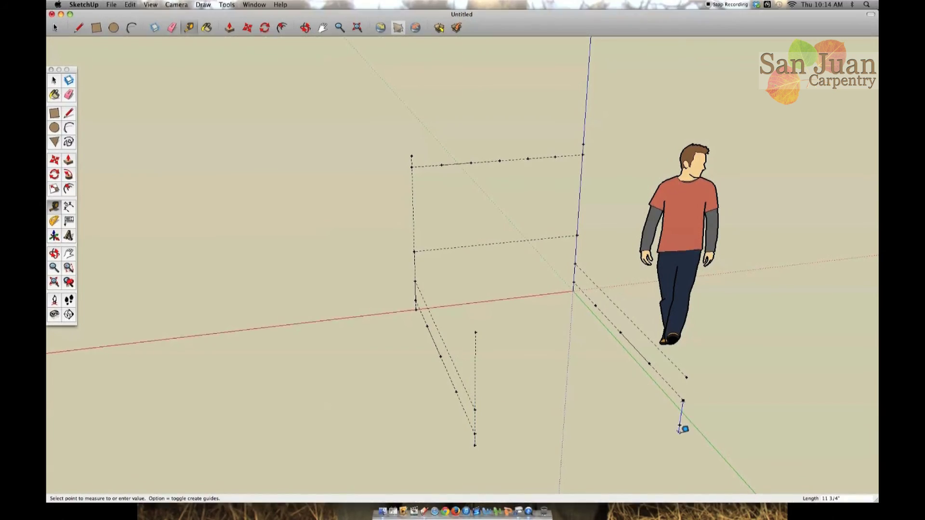
text(4)
key(Return)
text(36)
key(Return)
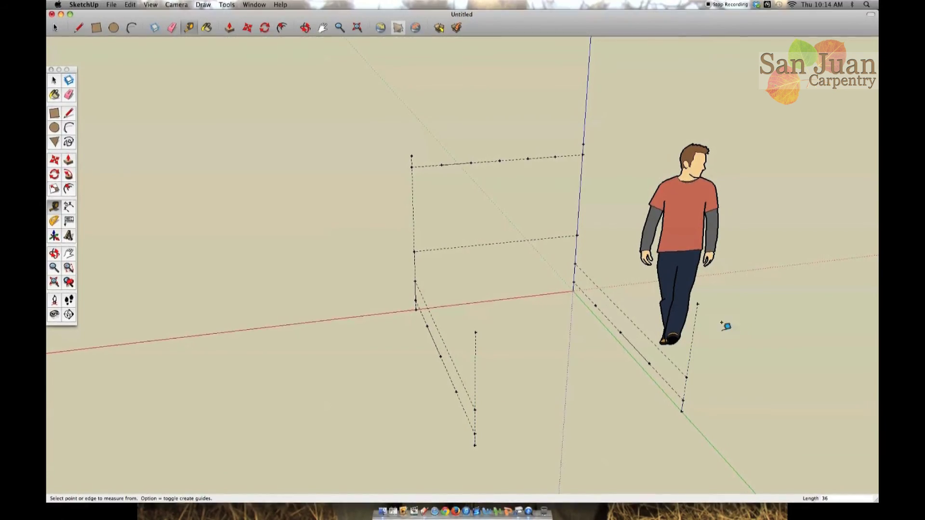
- Mark 4 inches below the top of both foot posts and connect the marks with a 5'4" top rail guide
click(697, 305)
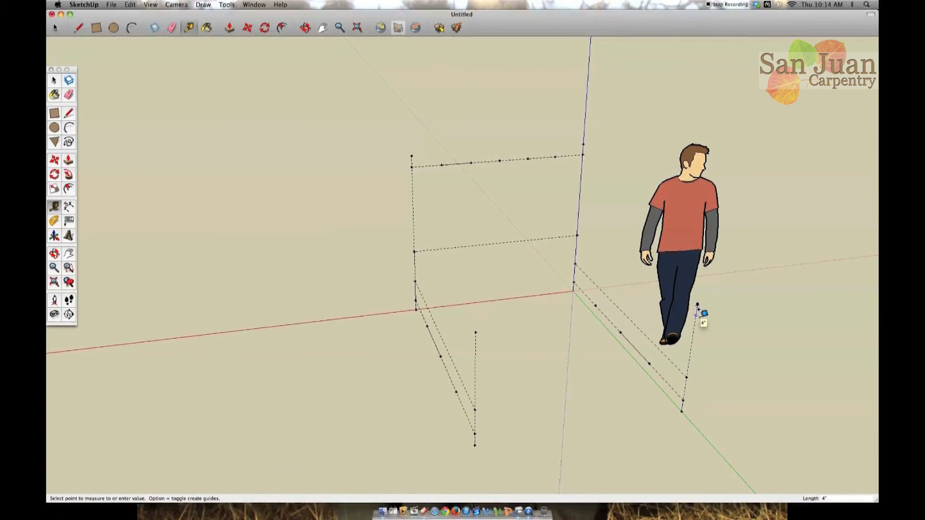
text(4)
key(Return)
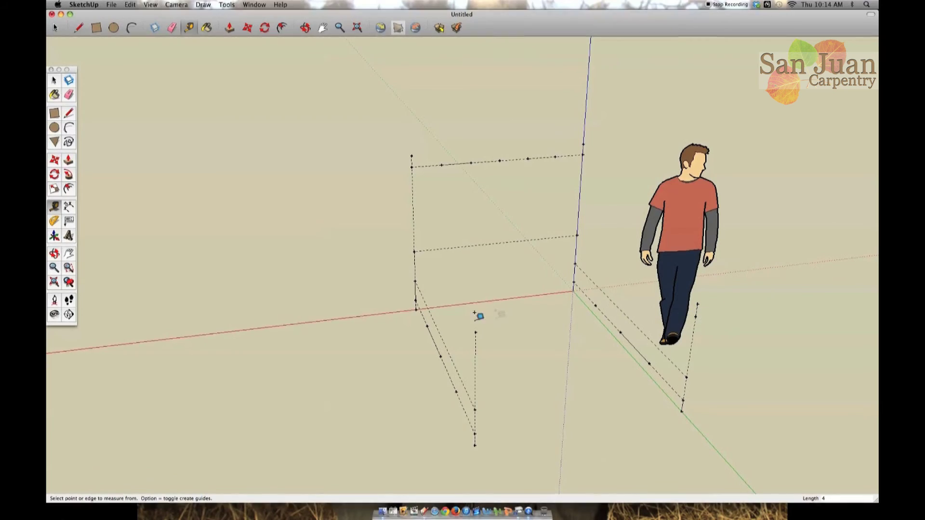
click(475, 345)
key(super+z)
click(476, 345)
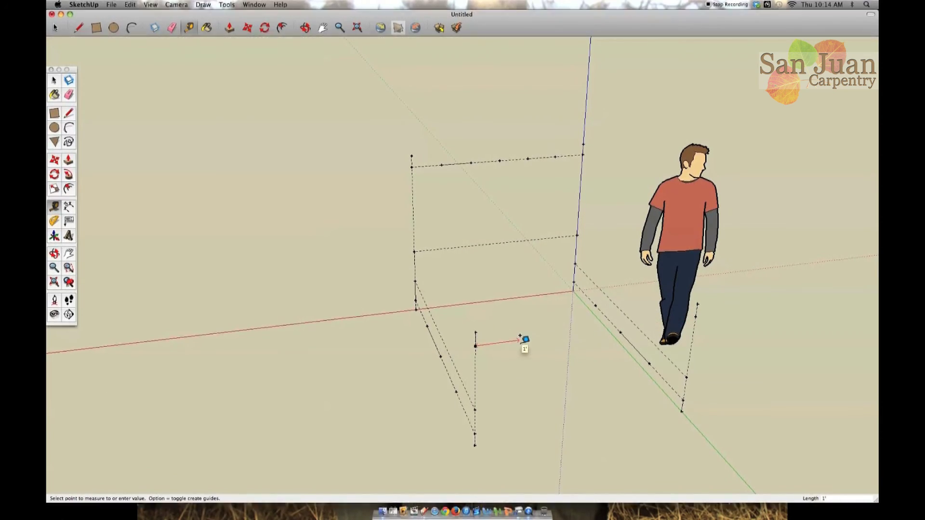
text(5'4)
key(Return)
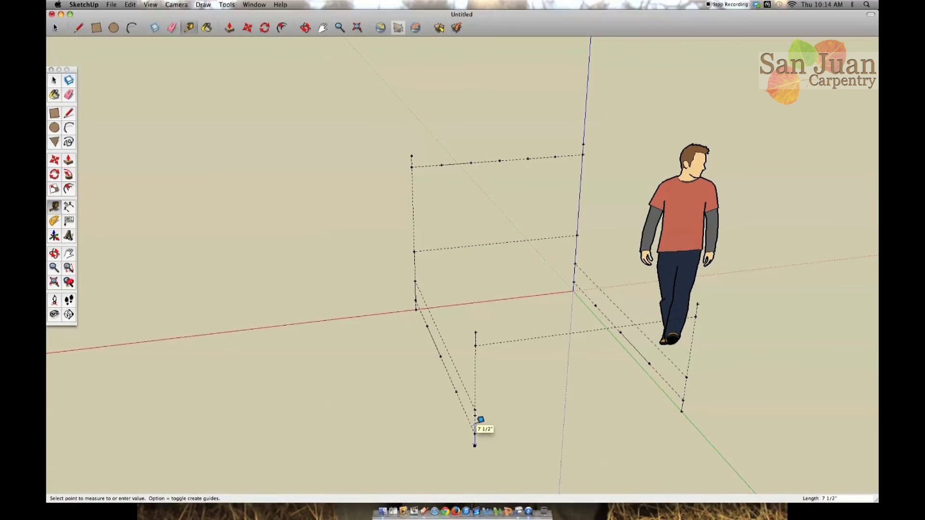
- Lay a 5'4" lower rail guide between the foot posts, starting just above the side rail's lower guide
click(480, 426)
text(5)
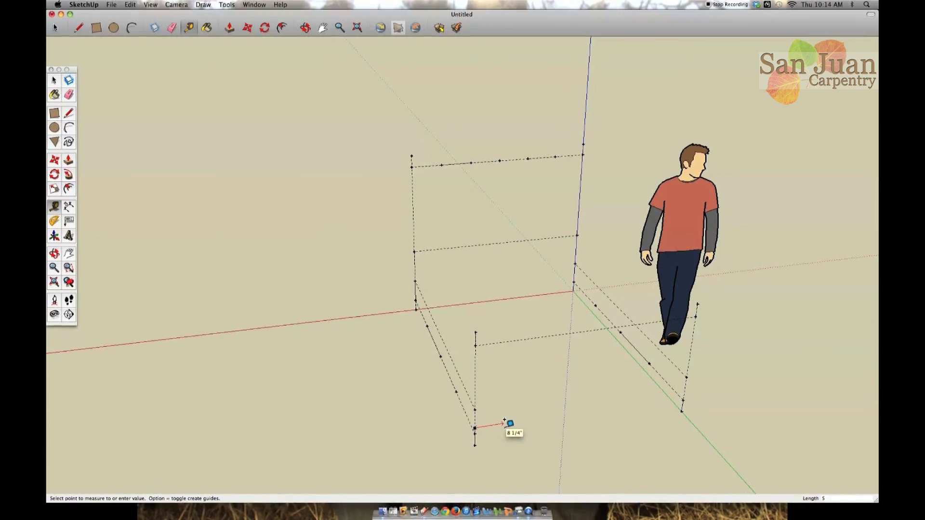
text('4)
key(Return)
- Mark the footboard top rail's midpoint at 32 inches and two points at 10.66-inch spacing from it toward the starting post
click(476, 345)
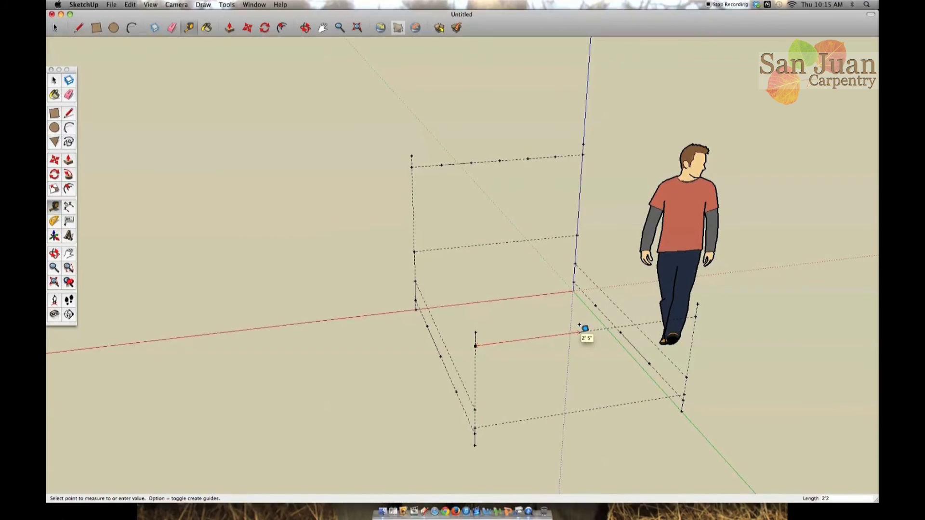
key(BackSpace)
key(BackSpace)
key(BackSpace)
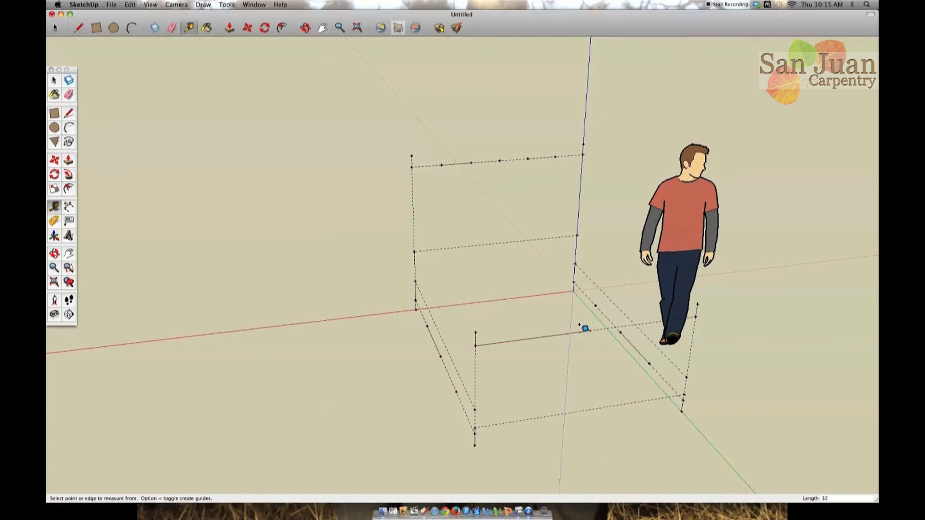
click(589, 331)
text(10.66)
key(Return)
text(1)
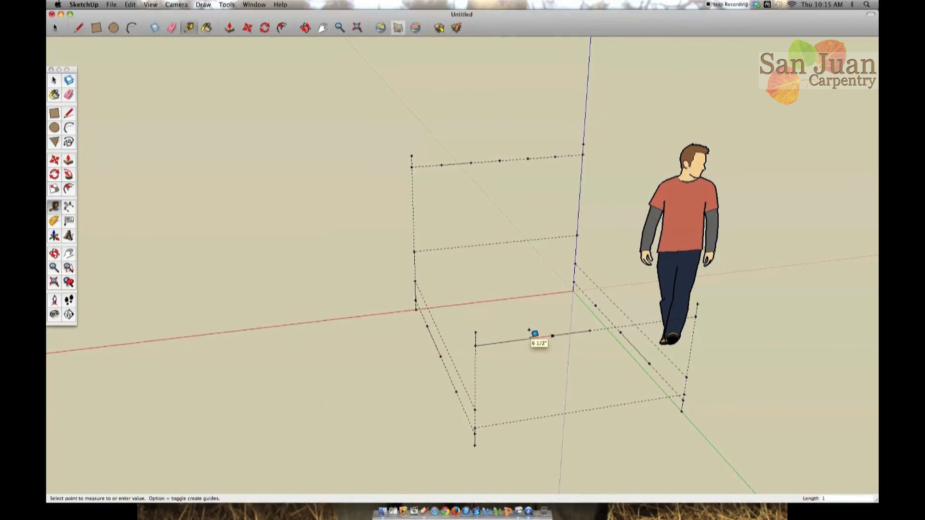
text(0.66)
key(Return)
- Mark two points at 10.66-inch spacing from the footboard top rail's midpoint toward the foot post on the green axis
click(589, 331)
text(10)
key(Return)
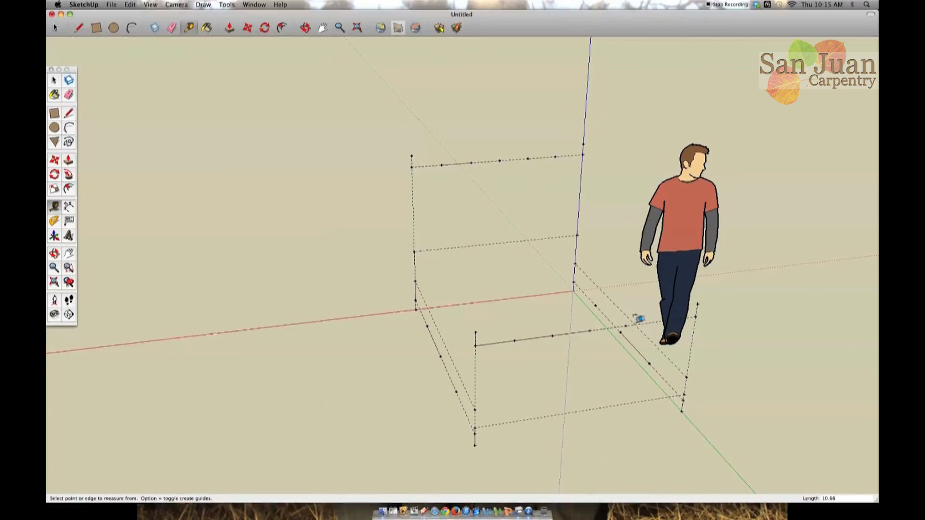
text(10.66)
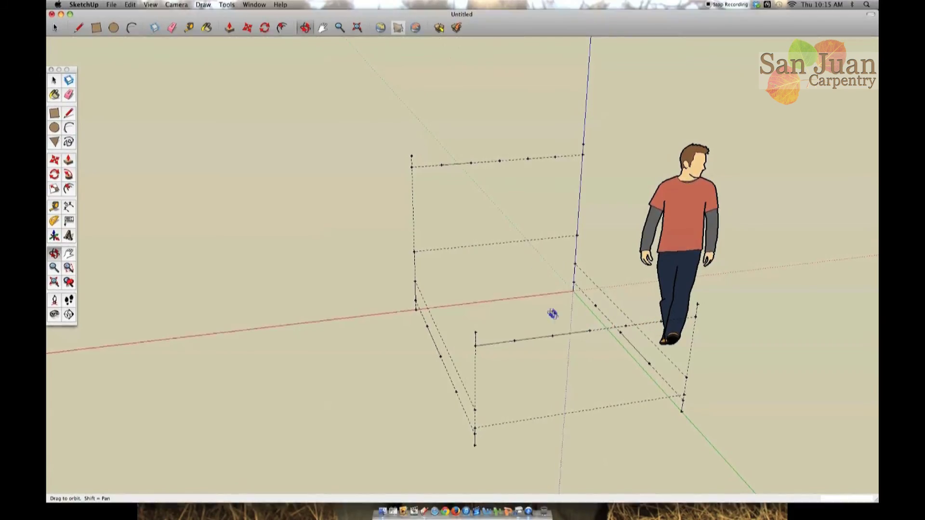
- Draw a circle of radius 1.5 inches at the headboard top rail's outermost spindle mark and extrude it 2'8" down to the lower rail guide
mouse_move(551, 314)
middle_down()
mouse_move(332, 262)
mouse_move(684, 334)
mouse_move(557, 305)
middle_up()
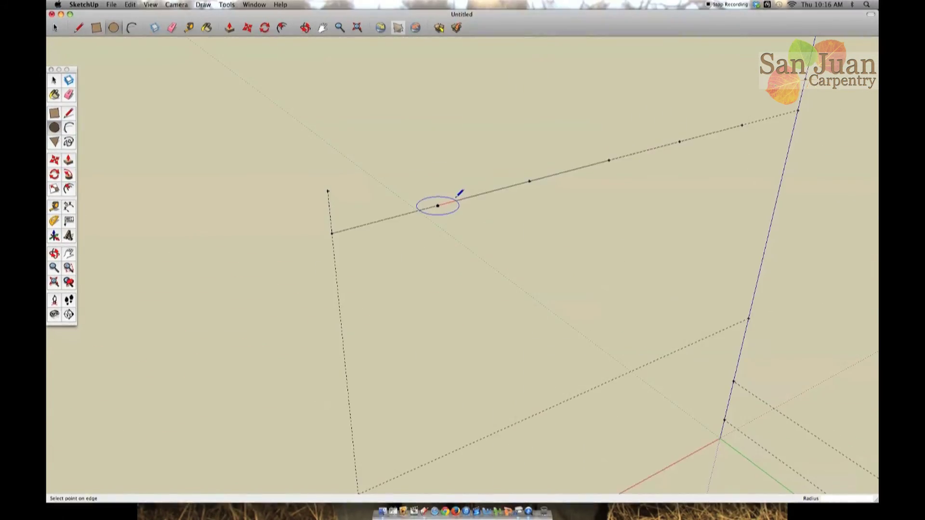
text(5)
key(Return)
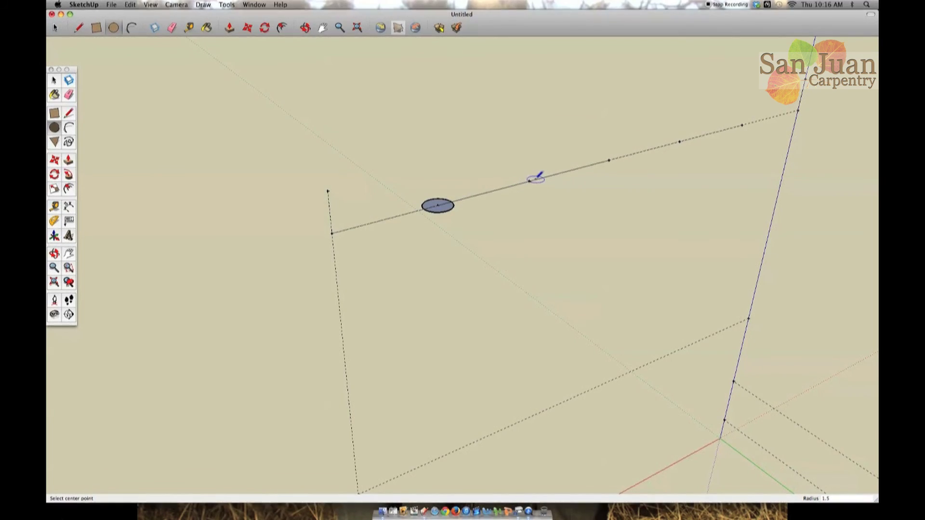
click(230, 30)
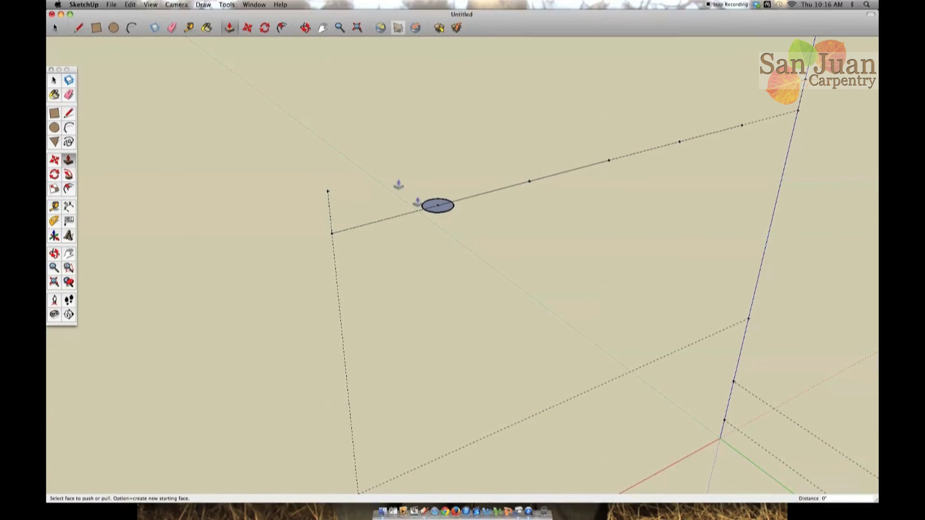
drag(437, 212, 748, 321)
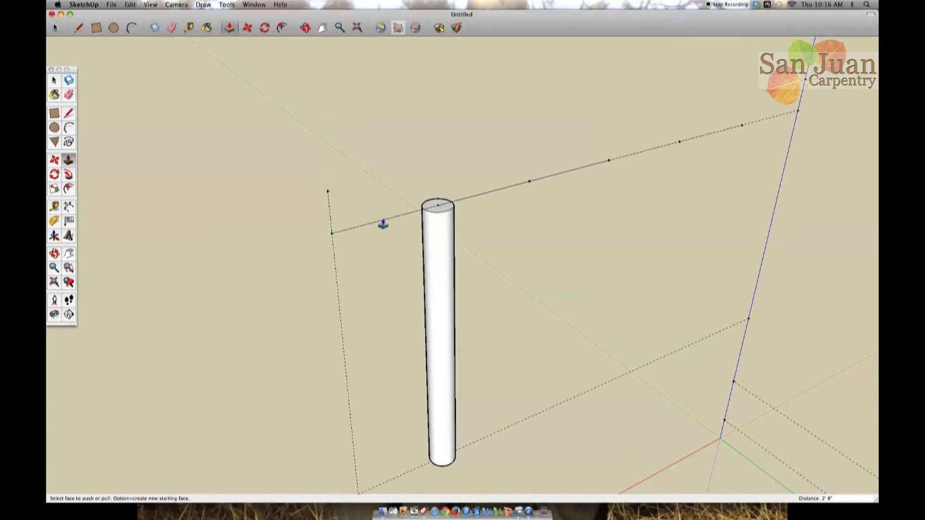
- Draw a circle of radius 1 inch centred on the spindle's top face and push the surrounding ring down 4 inches to form a tenon
key(c)
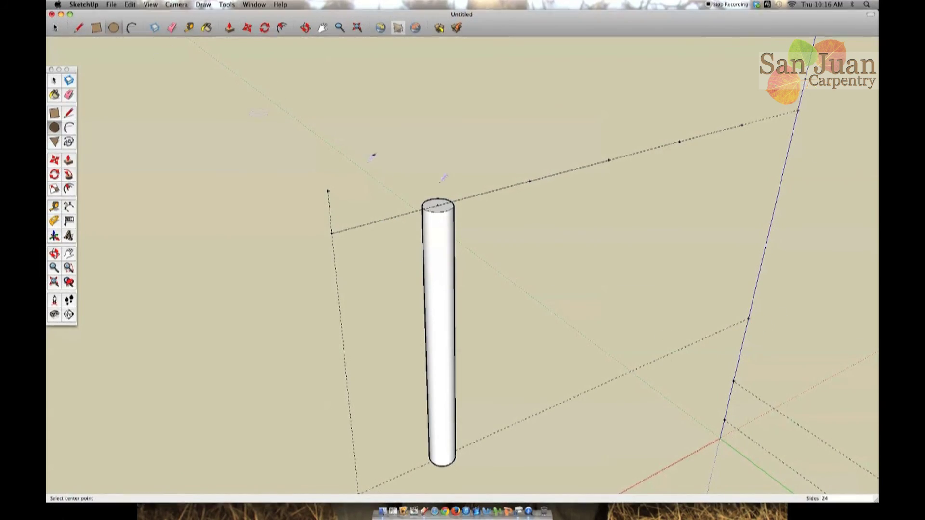
scroll(446, 210, up, 5)
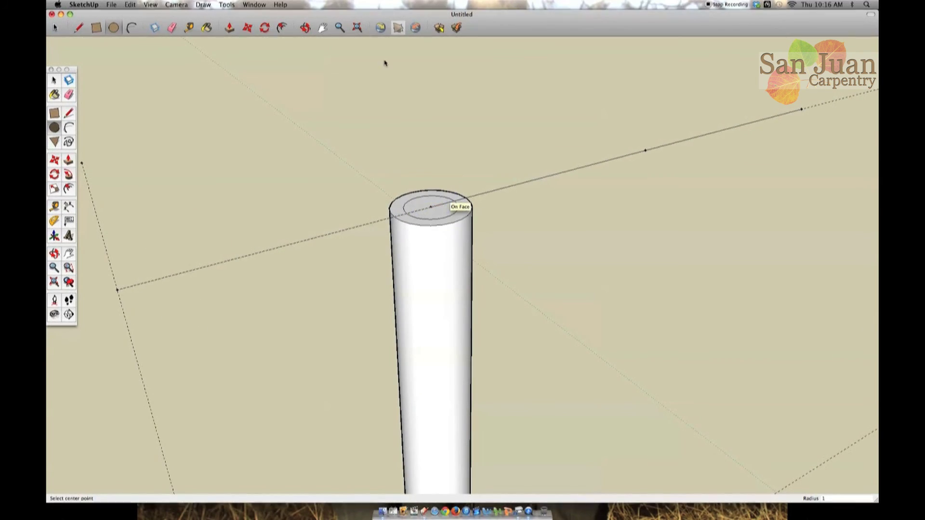
click(230, 29)
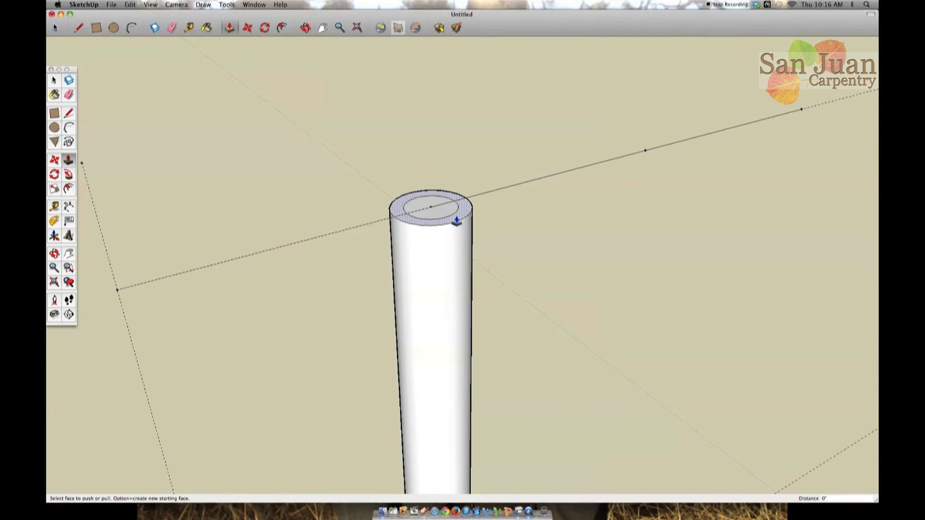
drag(457, 262, 453, 259)
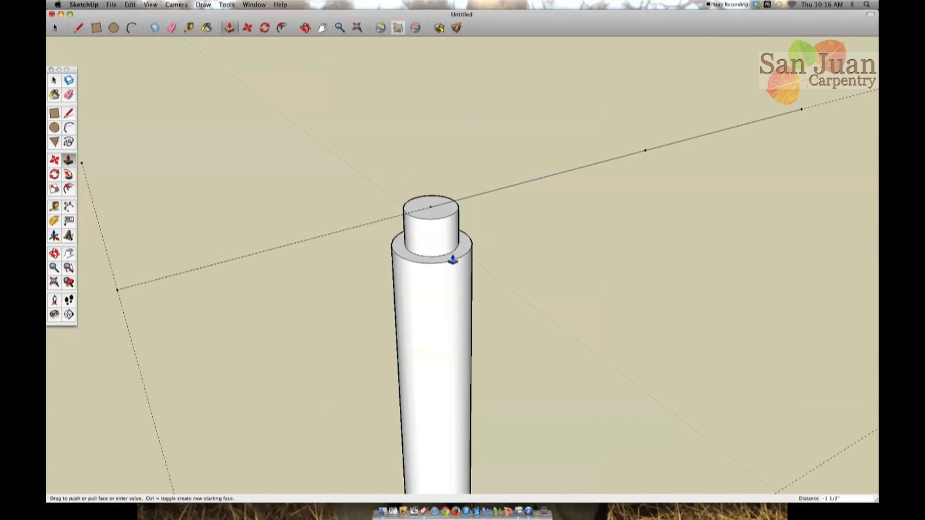
key(Return)
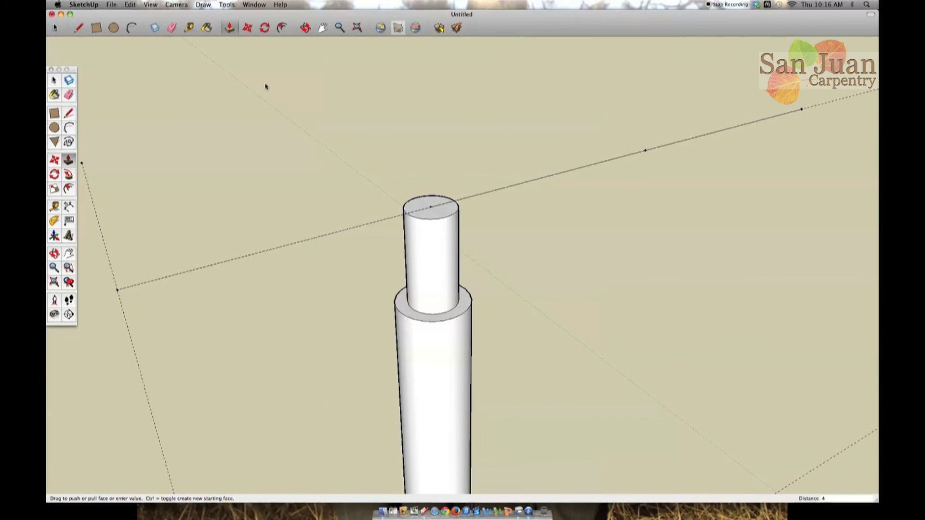
- Move the edge circle at the base of the top tenon 2 inches up to taper the spindle's shoulder
click(248, 27)
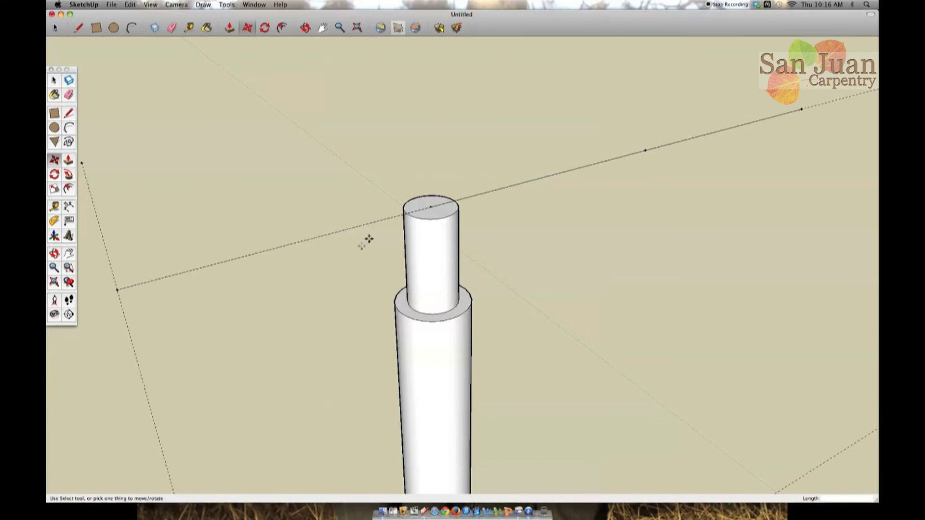
click(423, 300)
text(2)
key(Return)
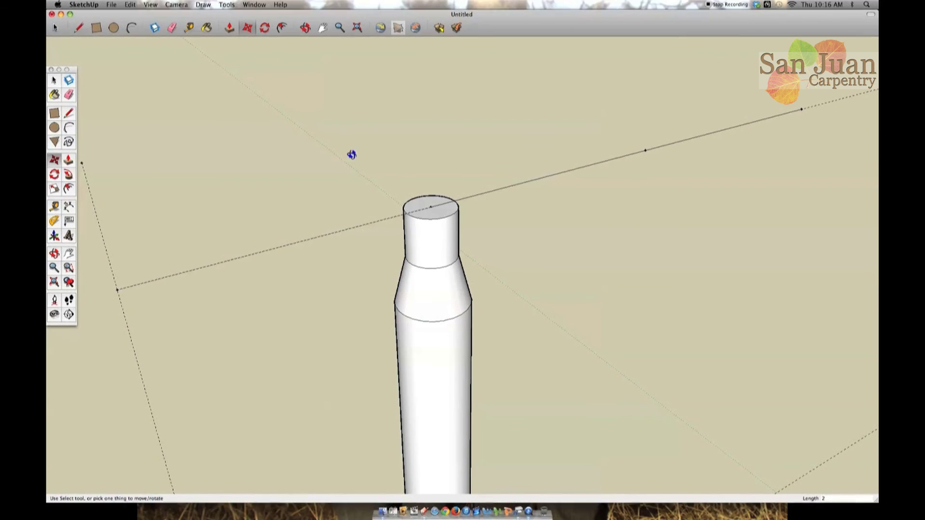
- Draw a circle of radius 1 inch on the spindle's bottom face and push the surrounding ring up 4 inches to form the lower tenon
drag(427, 325, 429, 222)
scroll(429, 221, down, 6)
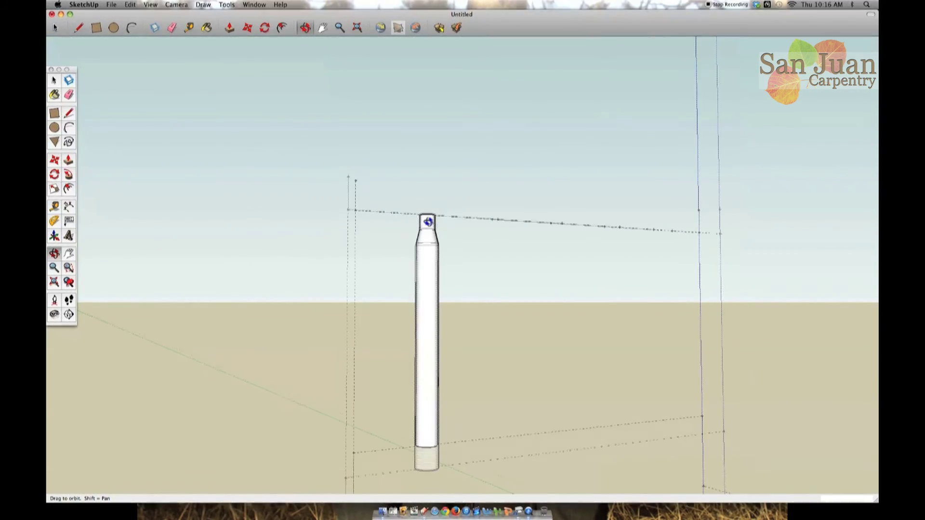
scroll(423, 345, up, 8)
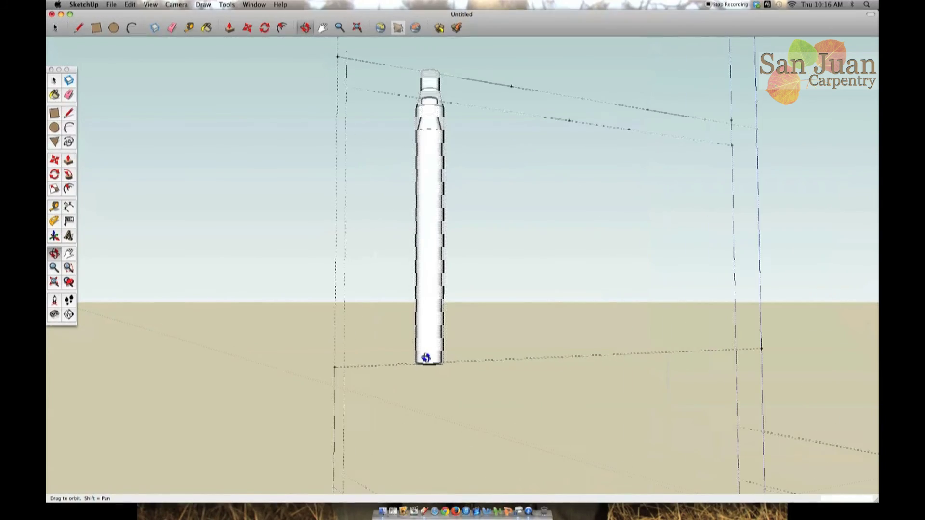
drag(428, 257, 428, 359)
scroll(428, 356, up, 1)
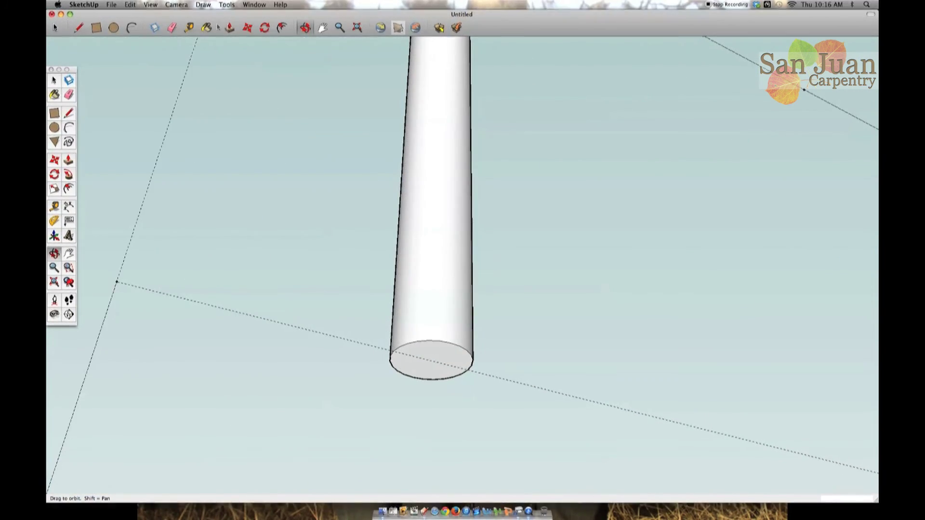
click(113, 27)
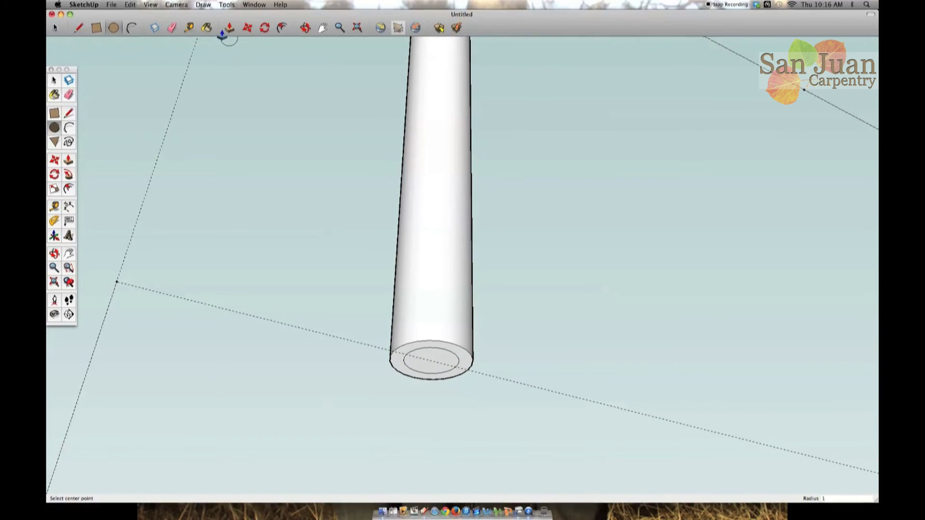
click(225, 31)
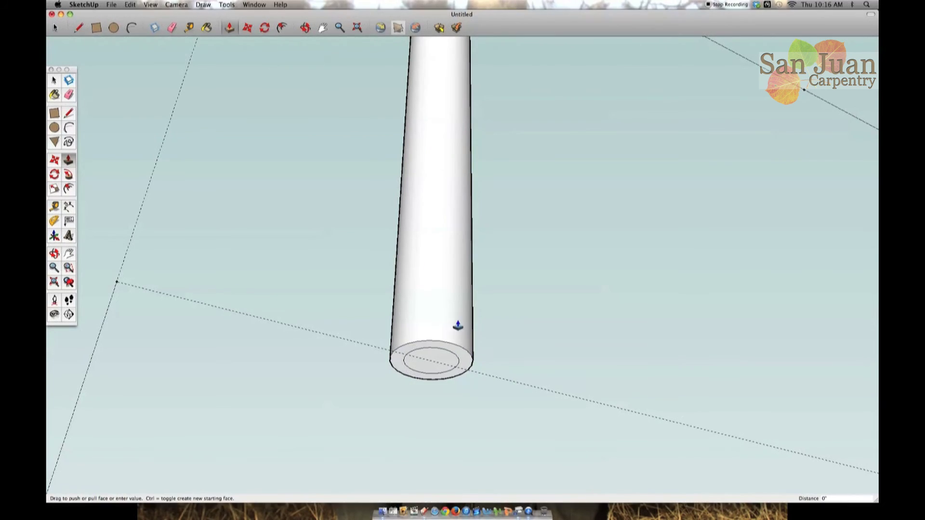
click(458, 325)
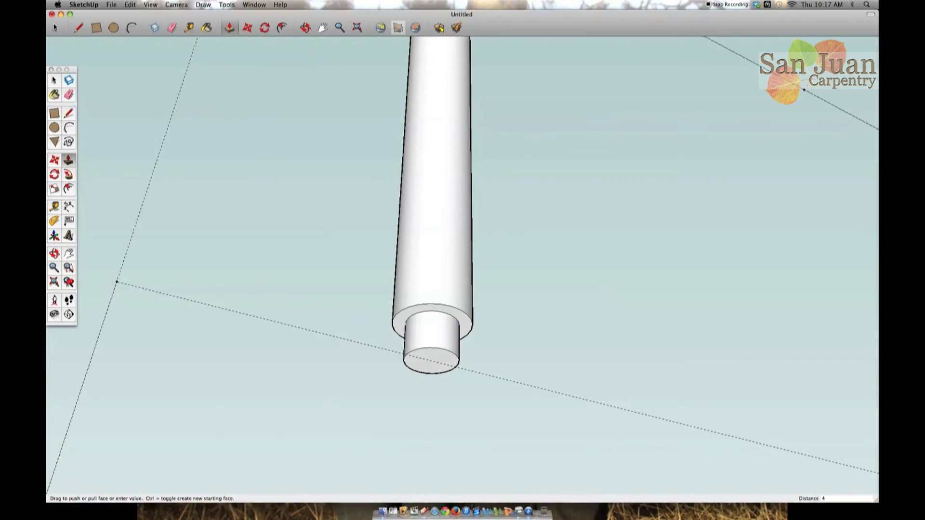
double_click(458, 326)
- Move the edge circle at the base of the lower tenon 2 inches down to taper the bottom shoulder
key(m)
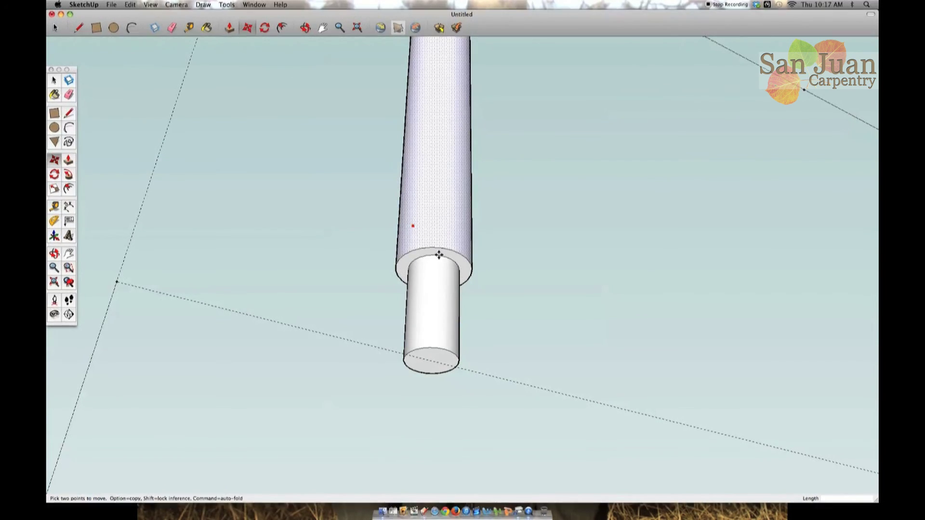
click(439, 256)
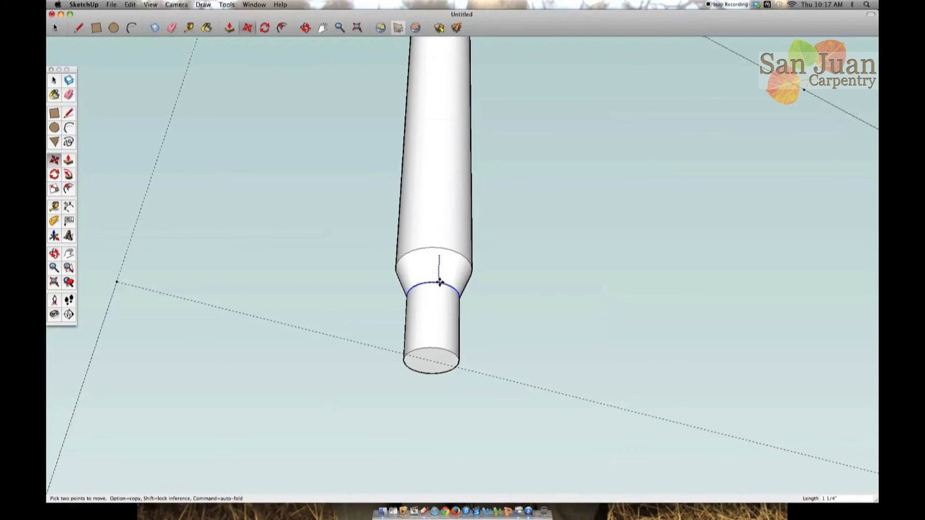
text(2)
key(Return)
- Turn the whole spindle into a component named "HB Spindle"
click(305, 27)
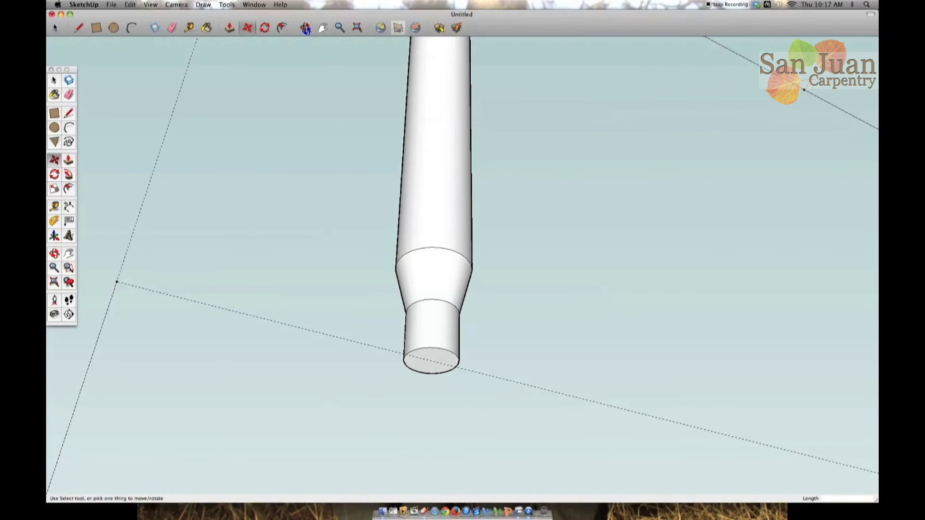
drag(430, 155, 415, 315)
scroll(415, 315, down, 10)
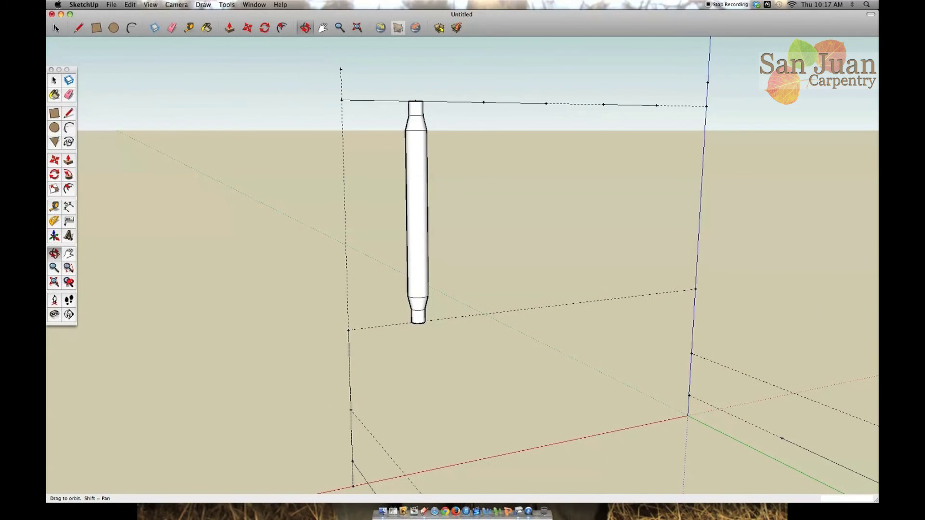
key(space)
drag(396, 94, 433, 335)
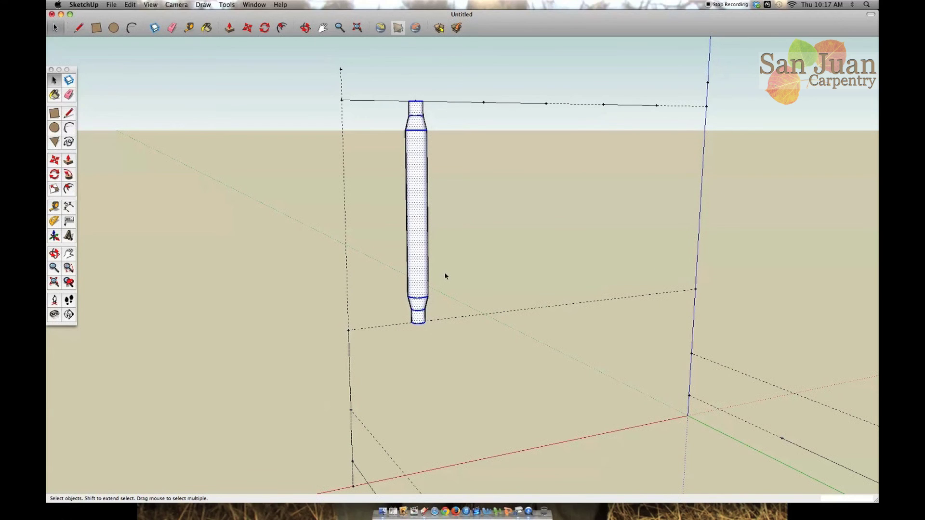
right_click(423, 261)
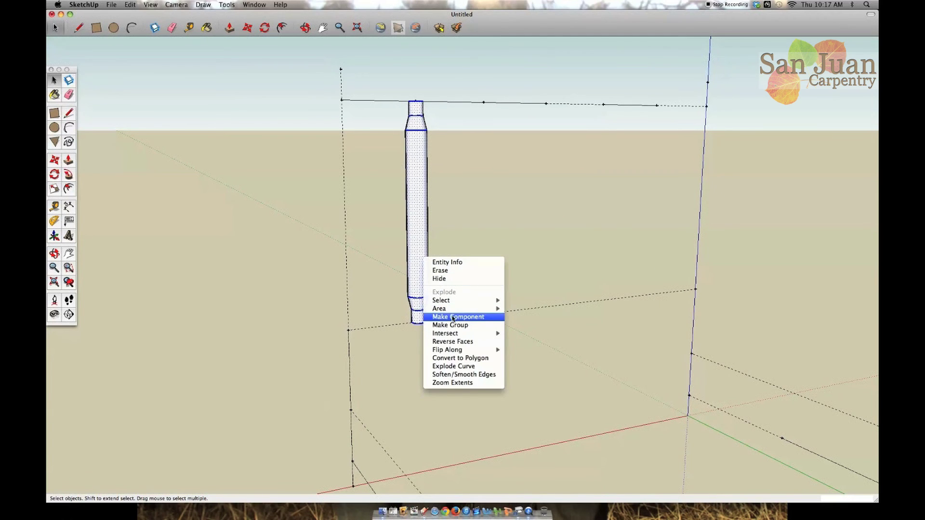
click(448, 324)
text(HB)
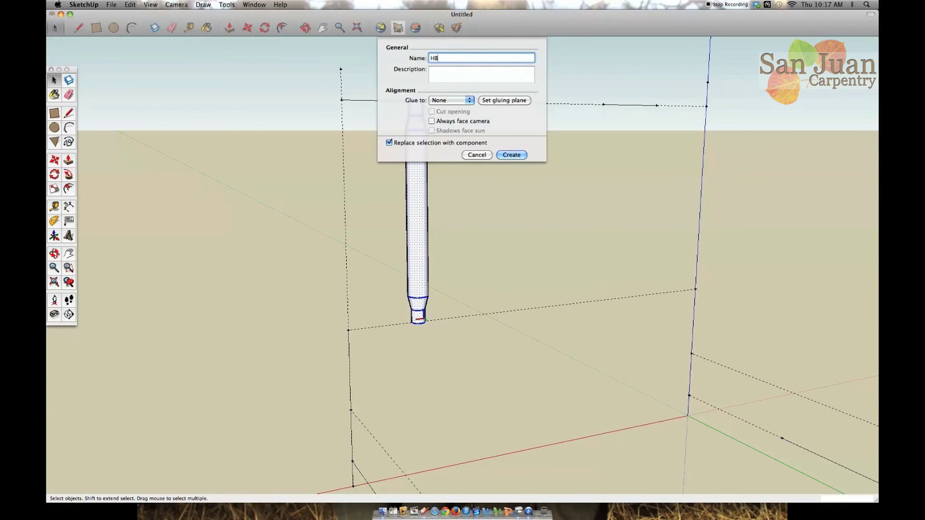
text( Spindle)
key(Return)
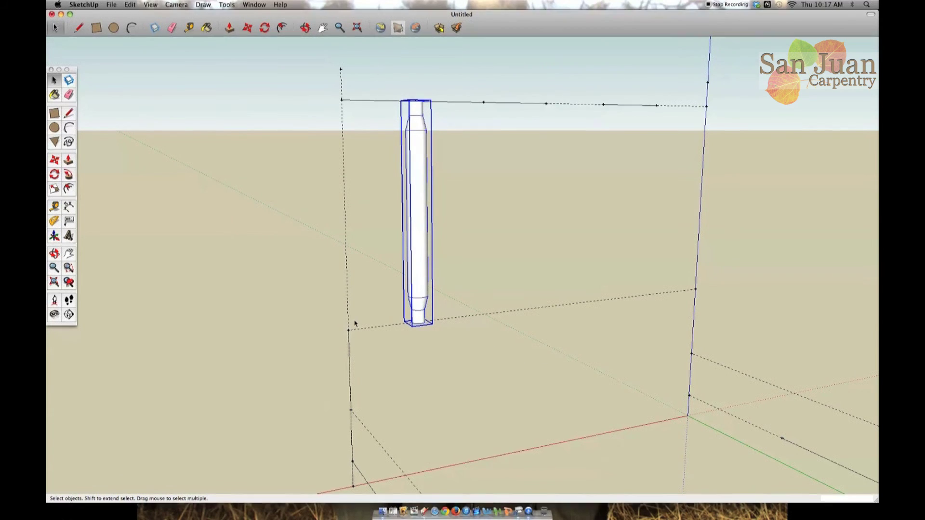
- Copy the spindle component and place the copy by its top centre on the headboard top rail's second spindle mark
click(303, 30)
drag(446, 159, 467, 246)
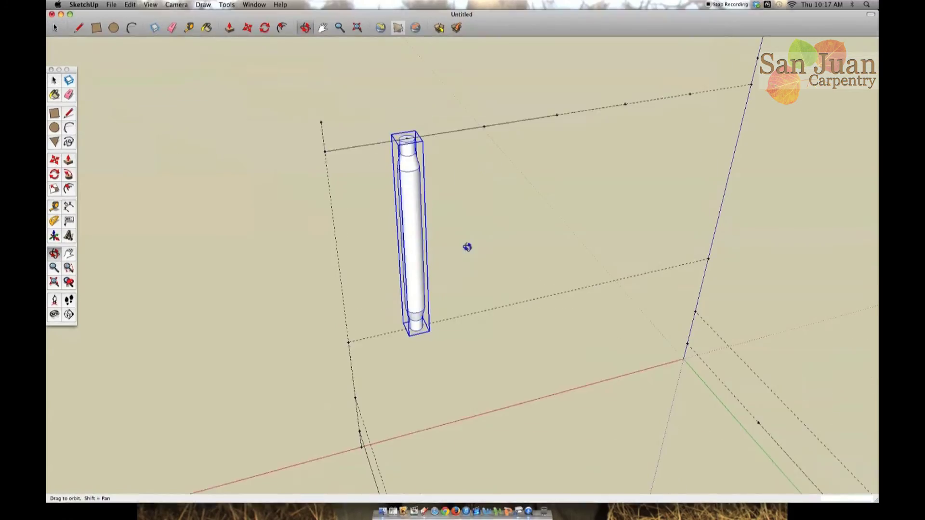
key(super+c)
key(super+v)
click(525, 301)
scroll(523, 164, up, 5)
scroll(523, 165, up, 2)
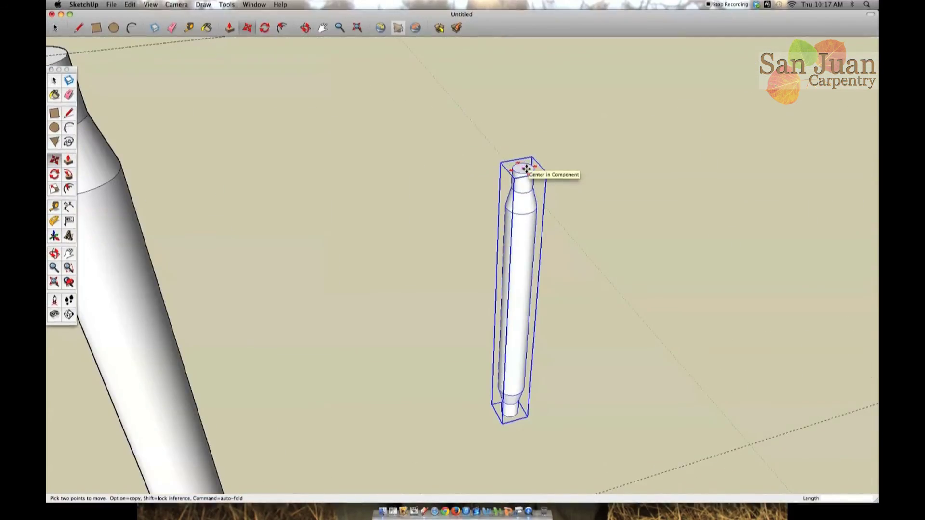
click(524, 168)
scroll(521, 175, down, 6)
click(457, 107)
- Paste another spindle and place it by its top centre on the headboard top rail's middle mark
key(super+v)
click(586, 316)
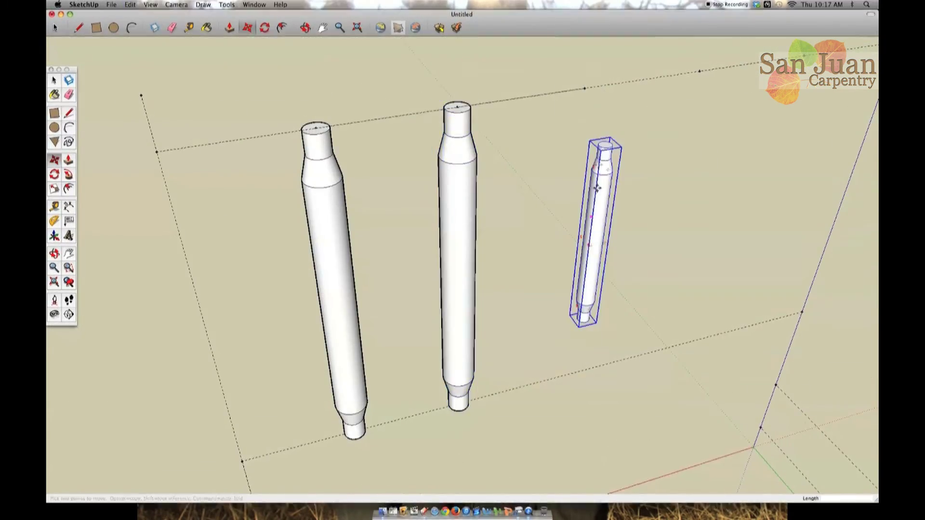
scroll(606, 145, up, 6)
scroll(606, 146, down, 6)
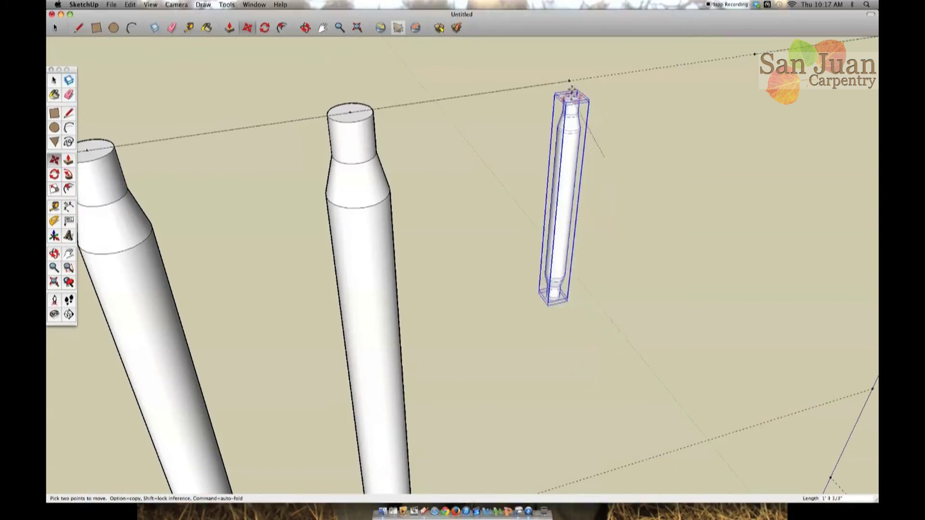
click(569, 80)
key(alt)
click(569, 81)
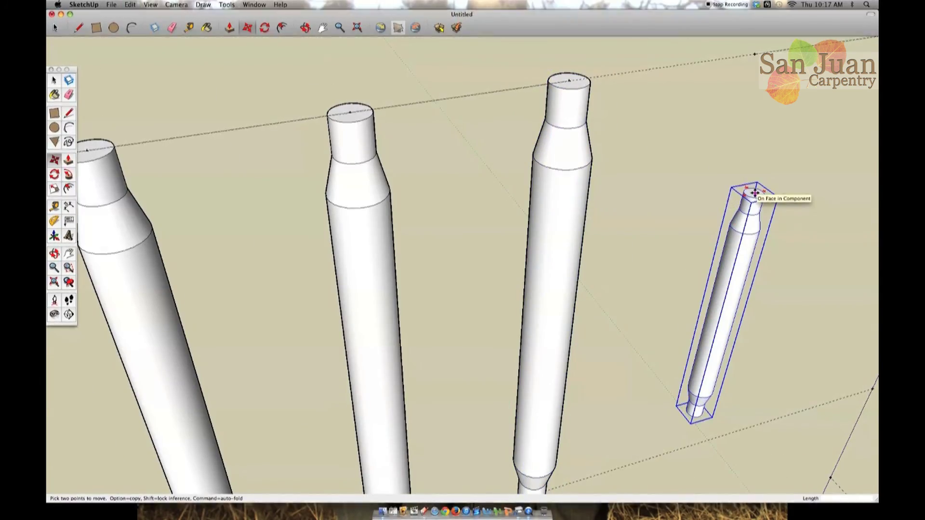
- Place a further pasted spindle by its top centre on the headboard top rail's fourth mark
scroll(755, 194, up, 6)
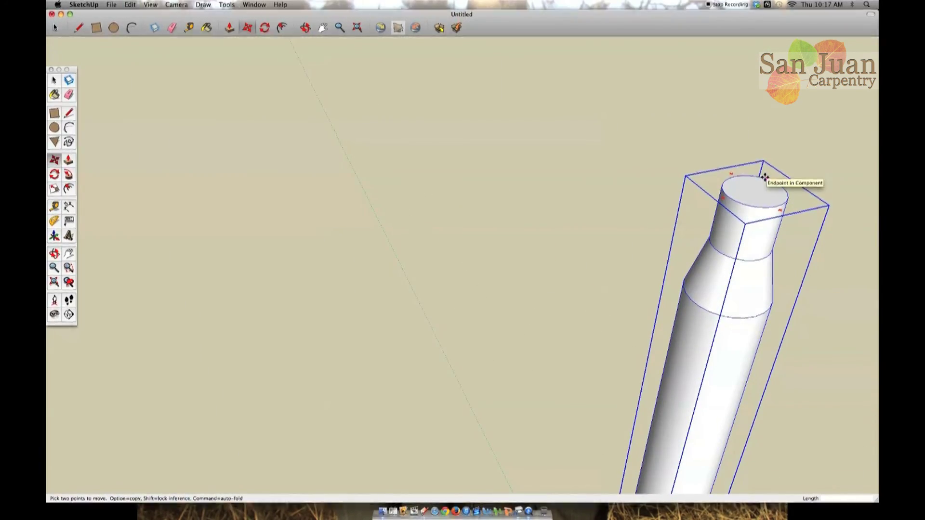
scroll(756, 190, down, 6)
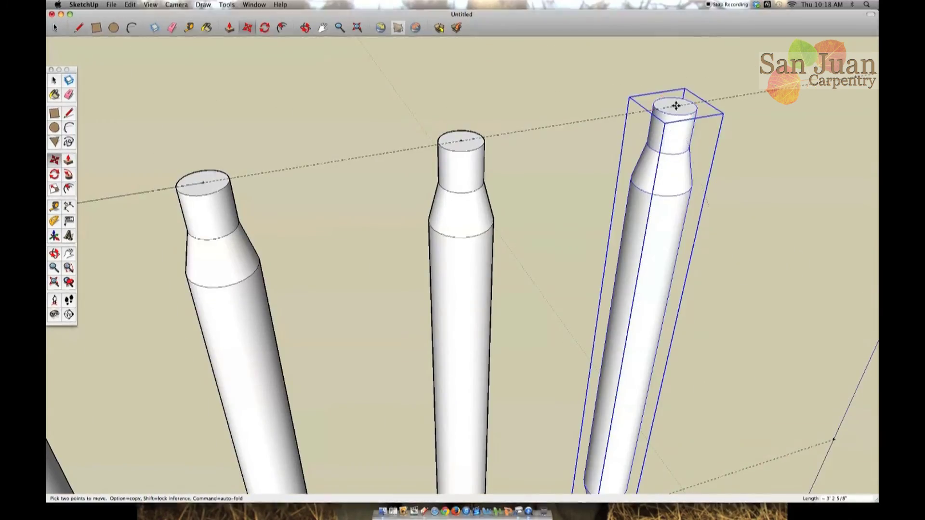
scroll(404, 209, down, 6)
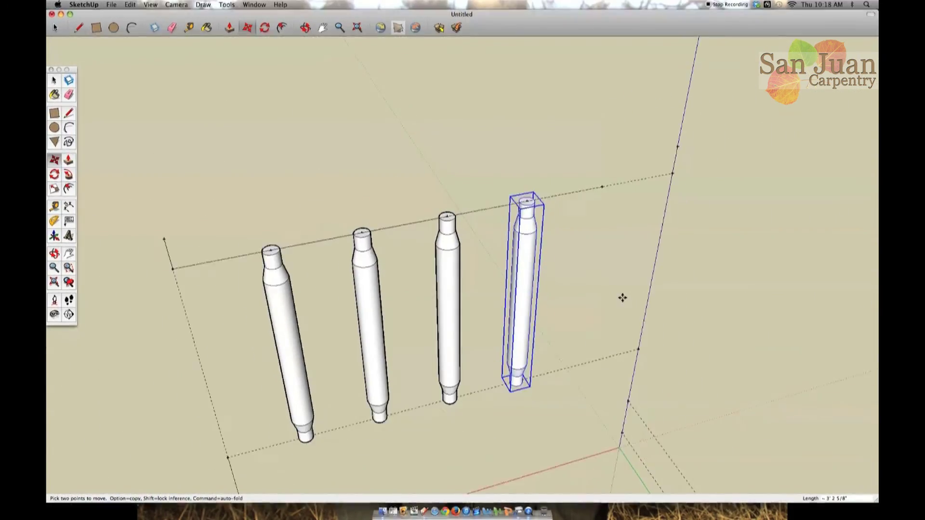
- Paste one more spindle and place it by its top centre on the last headboard mark, nearest the blue axis
click(592, 225)
scroll(595, 226, up, 5)
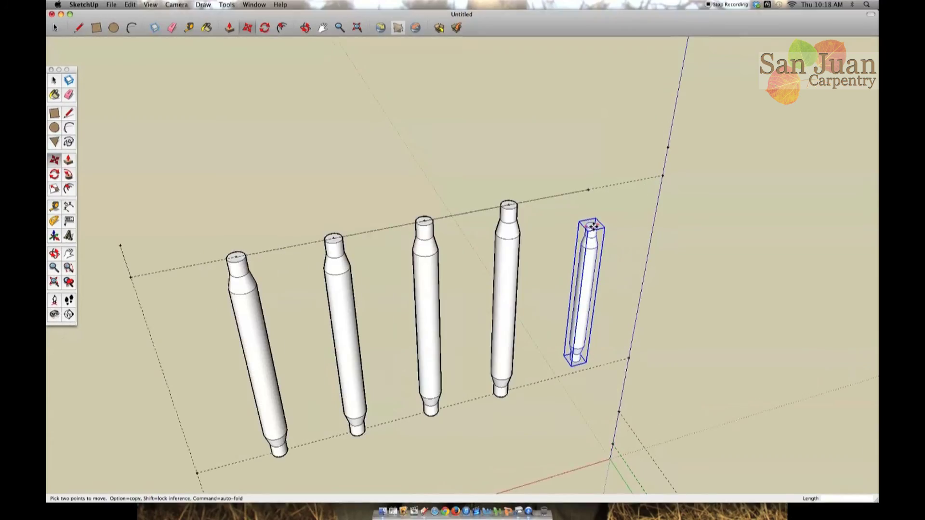
scroll(595, 227, up, 3)
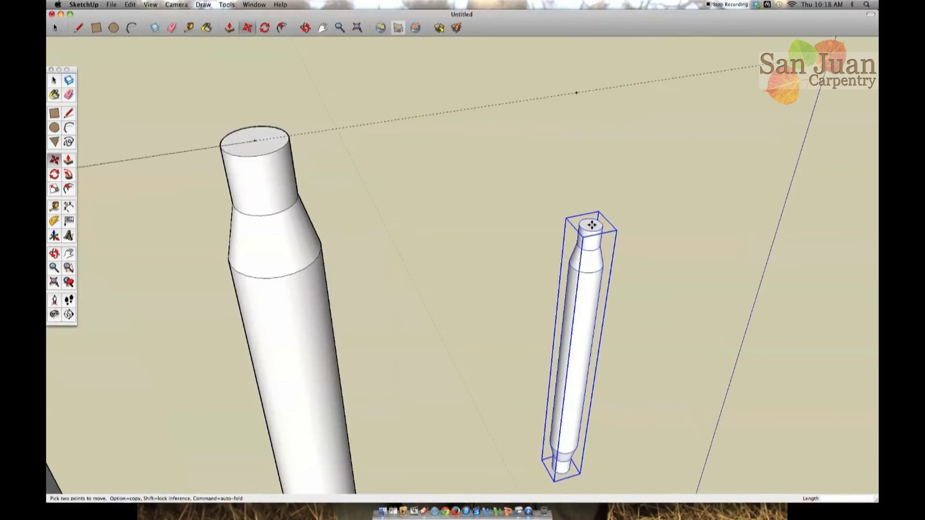
scroll(592, 225, up, 5)
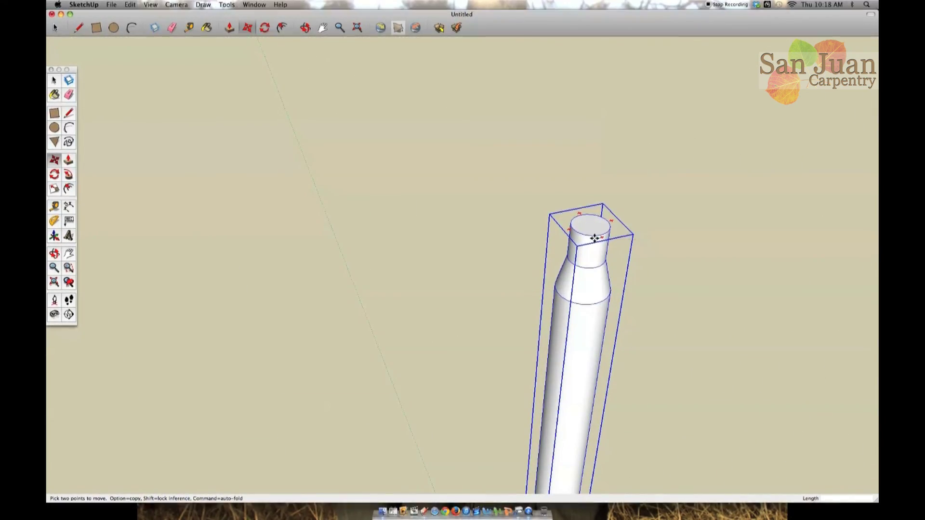
click(591, 226)
scroll(592, 237, down, 6)
click(583, 142)
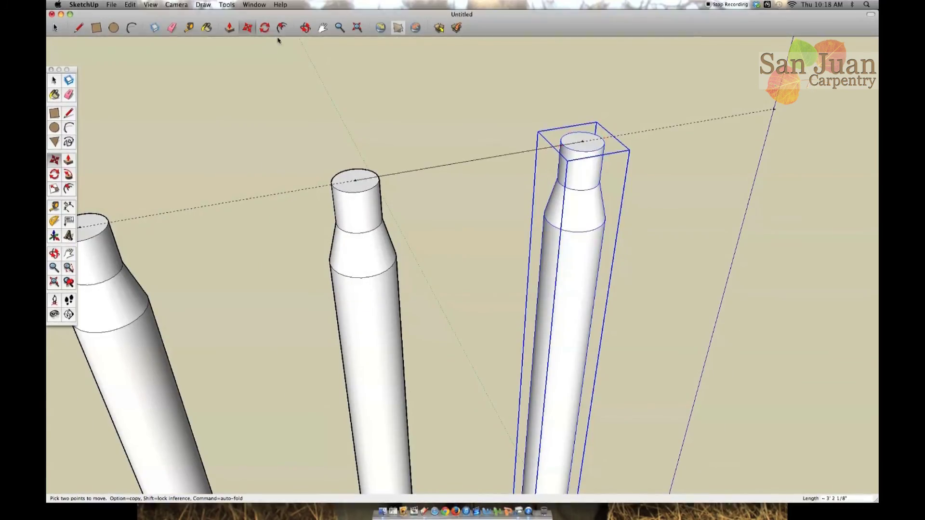
- Examine the row of headboard spindles, and look over the footboard's rail guides and spindle marks
click(307, 27)
drag(462, 236, 464, 301)
scroll(395, 212, down, 6)
scroll(621, 234, down, 4)
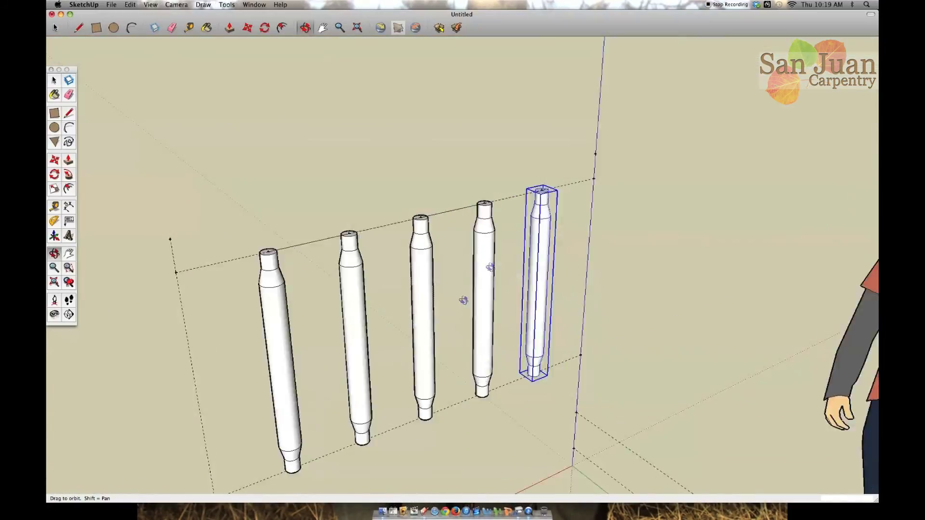
scroll(540, 216, down, 5)
key(space)
scroll(713, 399, up, 6)
key(o)
drag(628, 284, 416, 266)
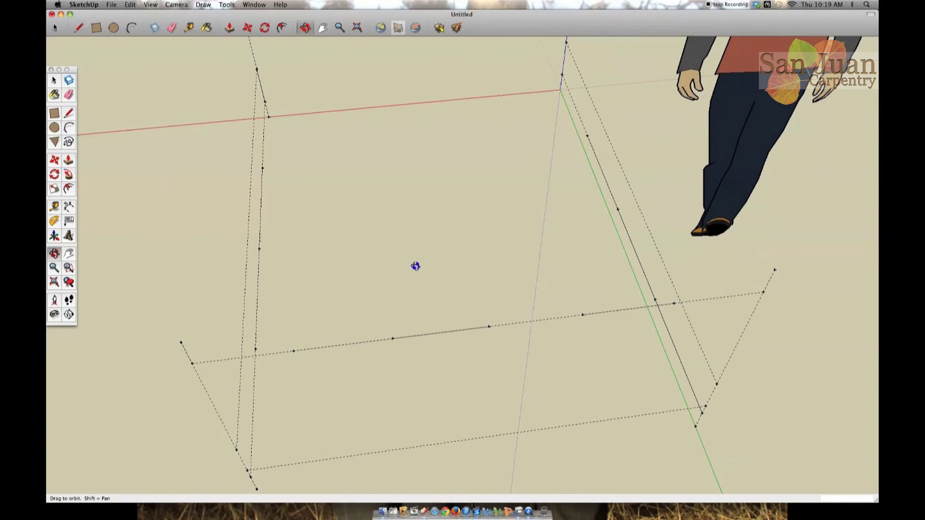
- Extrude the circle at the first footboard spindle mark down to the footboard's lower rail guide
click(230, 28)
click(294, 351)
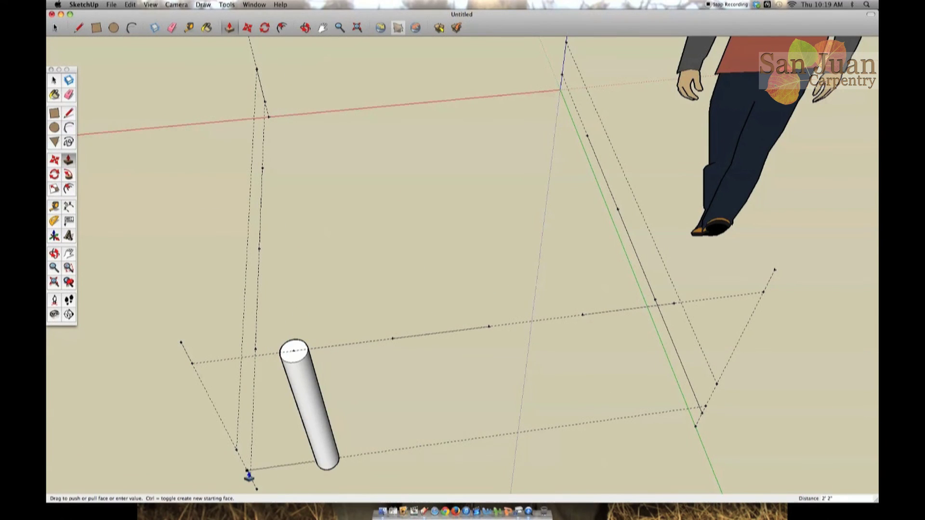
click(249, 475)
- Shape a tapered tenon on the spindle's top end by insetting a circle, lowering the outer ring and shifting the tenon's base edge
key(c)
scroll(297, 365, up, 3)
click(293, 346)
click(229, 32)
click(309, 354)
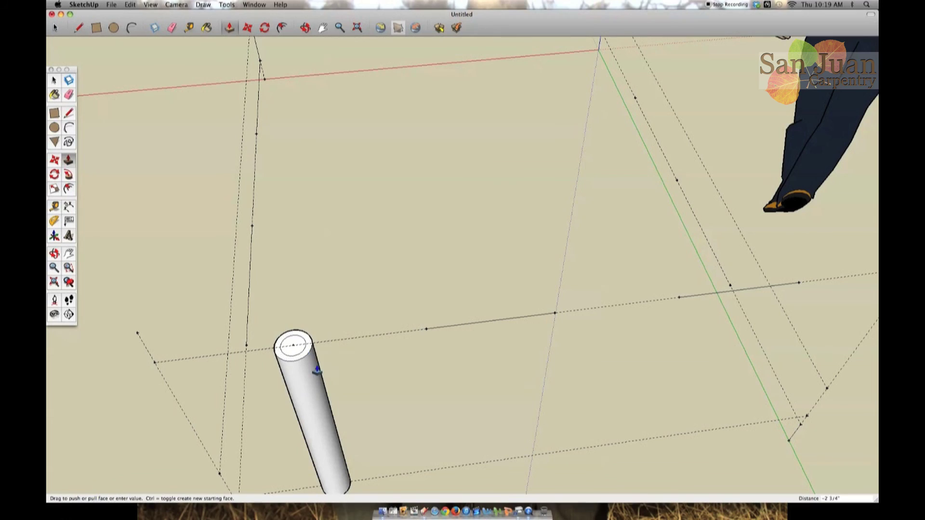
click(314, 375)
key(m)
click(310, 378)
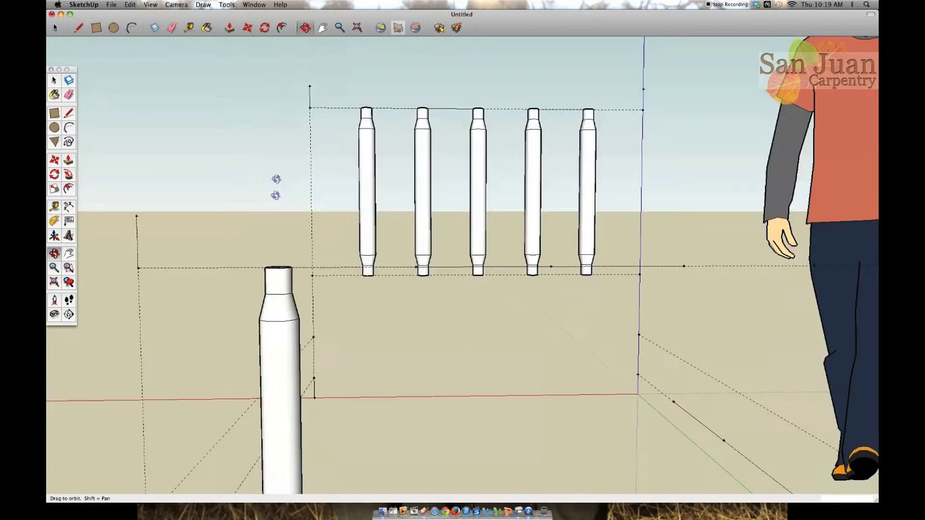
- Draw a concentric circle of radius 1 on the spindle's bottom end and push the outer ring up to leave a tenon
middle_drag(274, 187, 236, 210)
key(c)
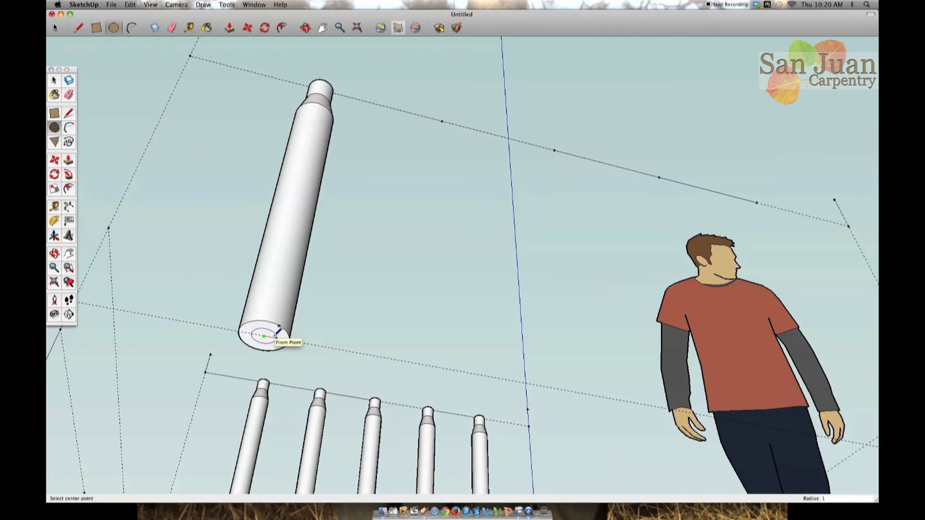
click(230, 30)
click(284, 338)
click(287, 286)
- Move the bottom tenon's base edge 2 inches down along the blue axis to taper the spindle's shoulder
key(m)
click(286, 280)
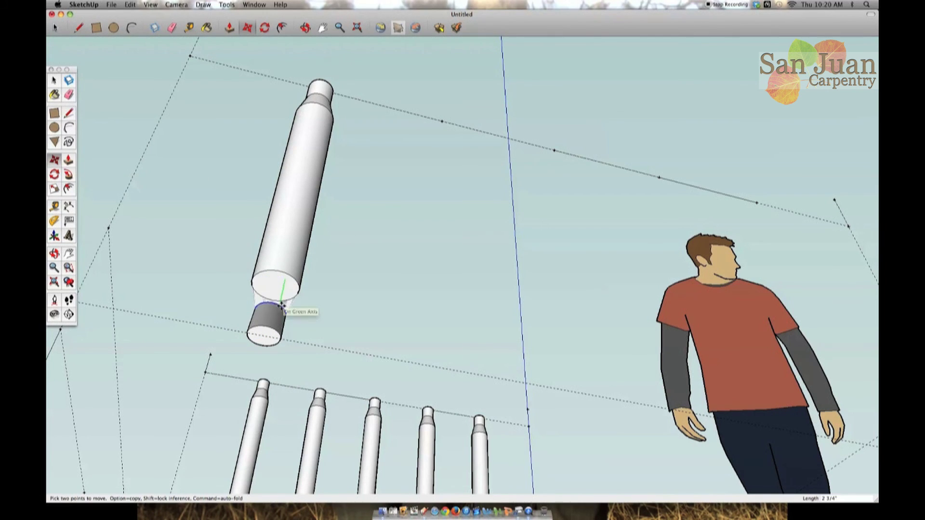
click(274, 301)
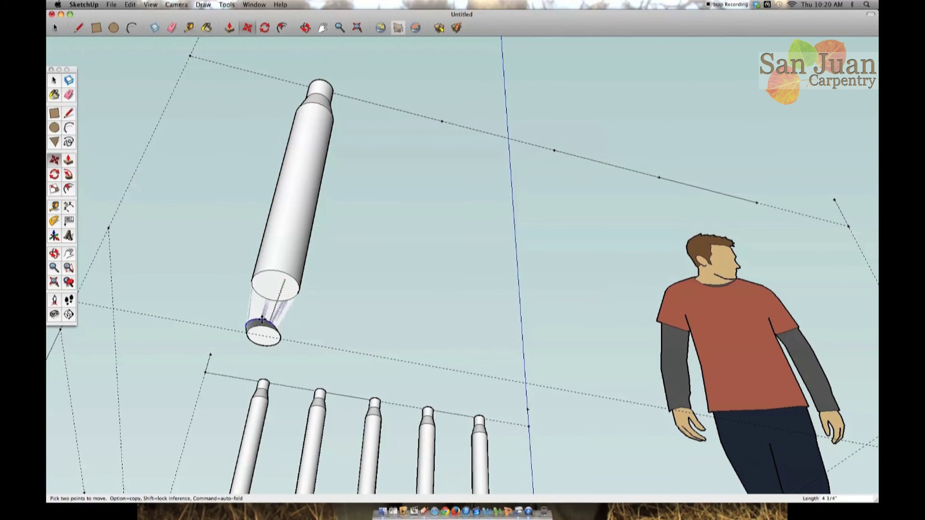
middle_drag(302, 58, 247, 279)
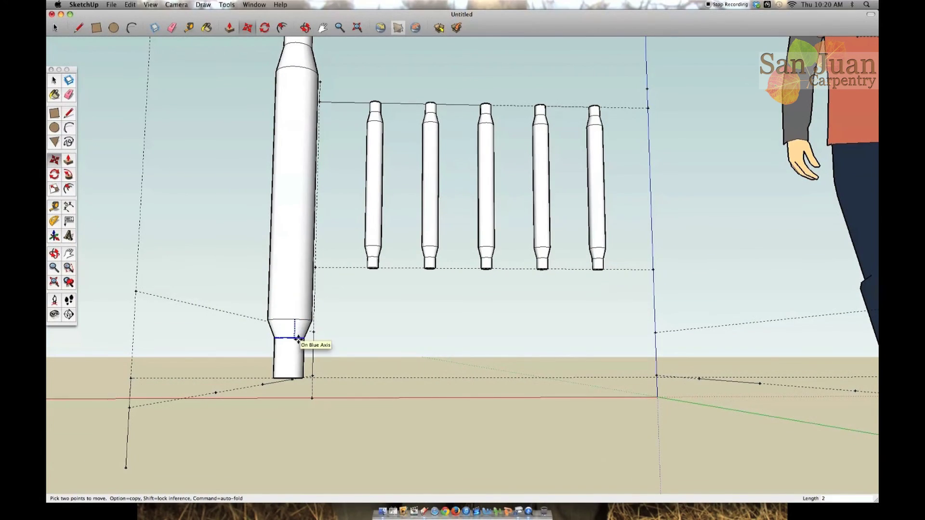
click(299, 338)
- Select the whole footboard spindle and make it a component named FB Spindle
middle_drag(323, 70, 207, 243)
key(space)
drag(304, 117, 355, 266)
right_click(330, 211)
click(358, 270)
text(FB Spindle)
key(Return)
- Paste a copy of the footboard spindle and place it by its top centre on the upper rail guide's second mark
key(m)
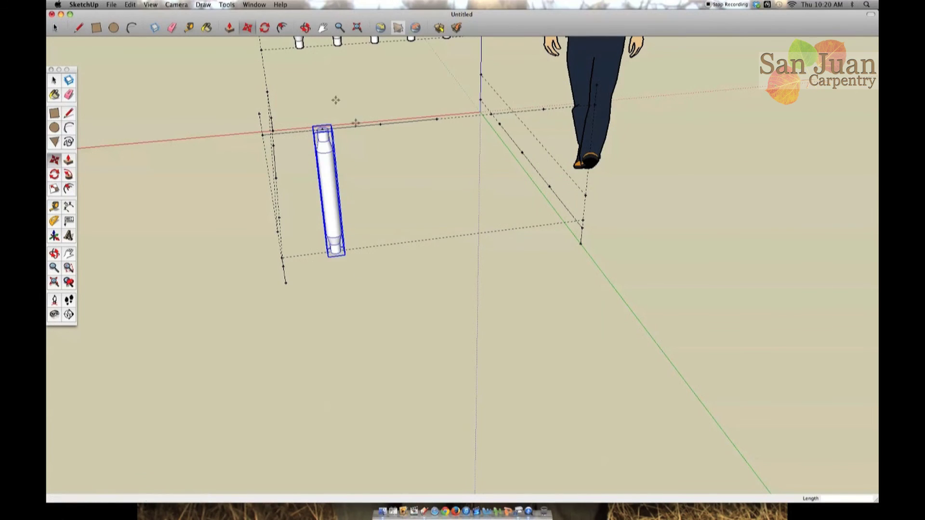
scroll(318, 135, up, 6)
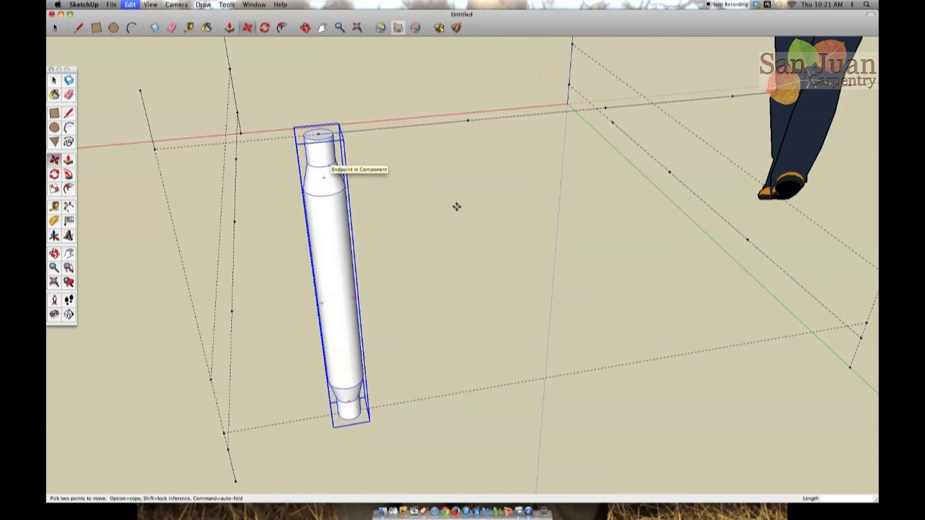
key(super+v)
click(508, 155)
click(510, 156)
click(467, 120)
- Paste another footboard spindle and place it by its top centre on the upper rail guide's middle mark
key(super+v)
click(600, 354)
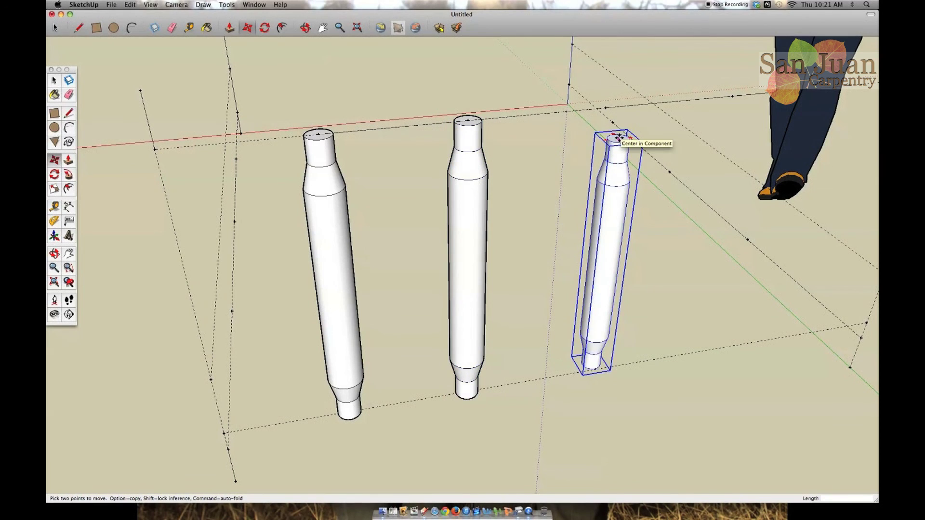
click(619, 138)
click(605, 108)
- Paste a further footboard spindle and place it by its top centre on the upper rail guide's fourth mark
scroll(349, 281, down, 5)
shift+middle_drag(345, 281, 239, 321)
key(super+v)
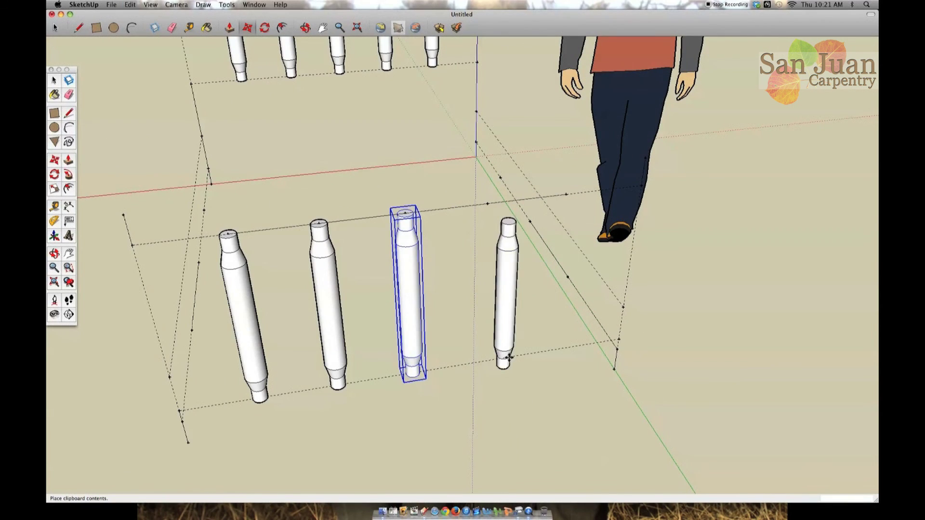
click(509, 357)
click(509, 222)
scroll(506, 219, up, 5)
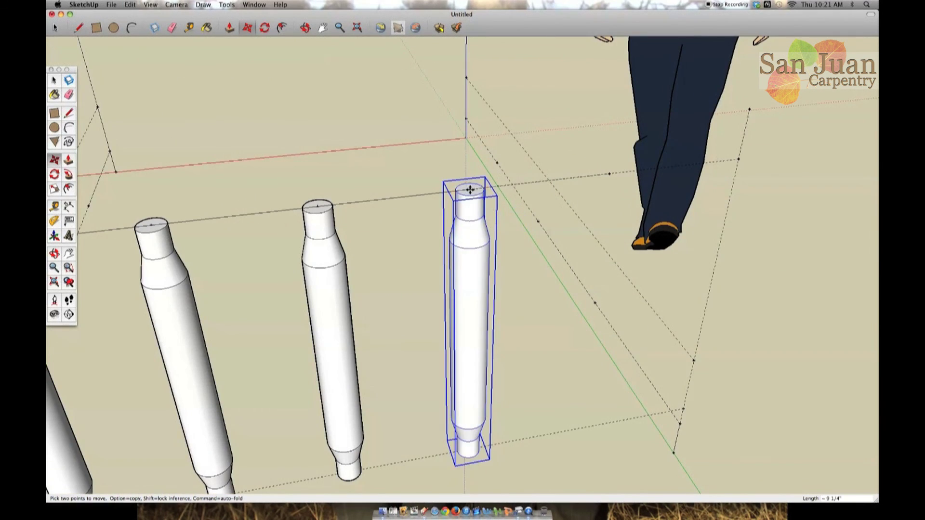
- Place one more footboard spindle by its top centre on the upper rail guide's last mark, and clear the selection
key(alt)
click(610, 199)
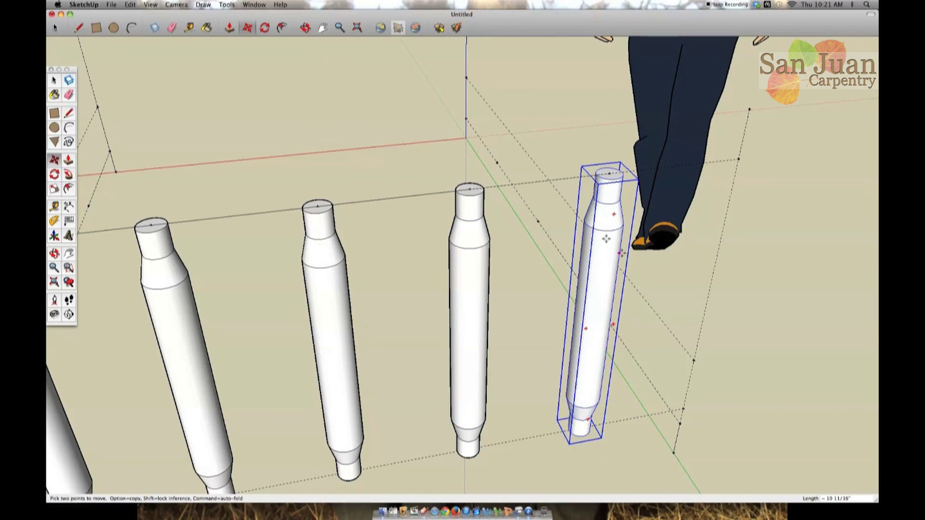
scroll(609, 193, down, 6)
scroll(606, 243, down, 6)
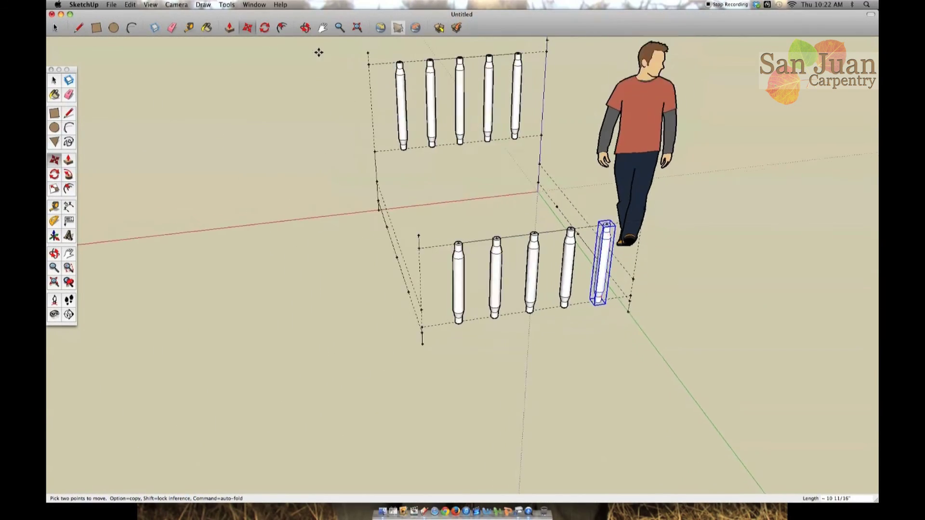
click(304, 28)
drag(471, 143, 347, 140)
click(55, 27)
click(289, 125)
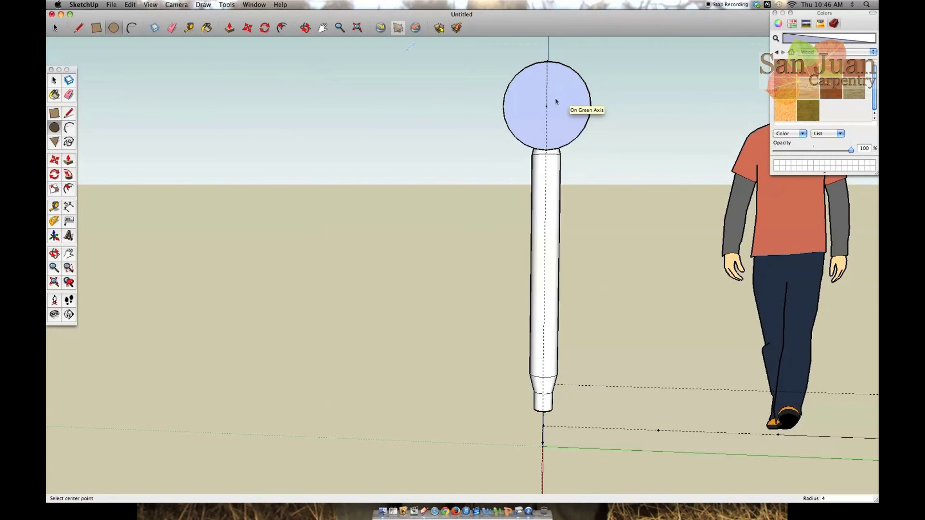
- Extrude the circle at the outer end of the headboard's top rail guide across all spindles to the blue axis
key(o)
key(p)
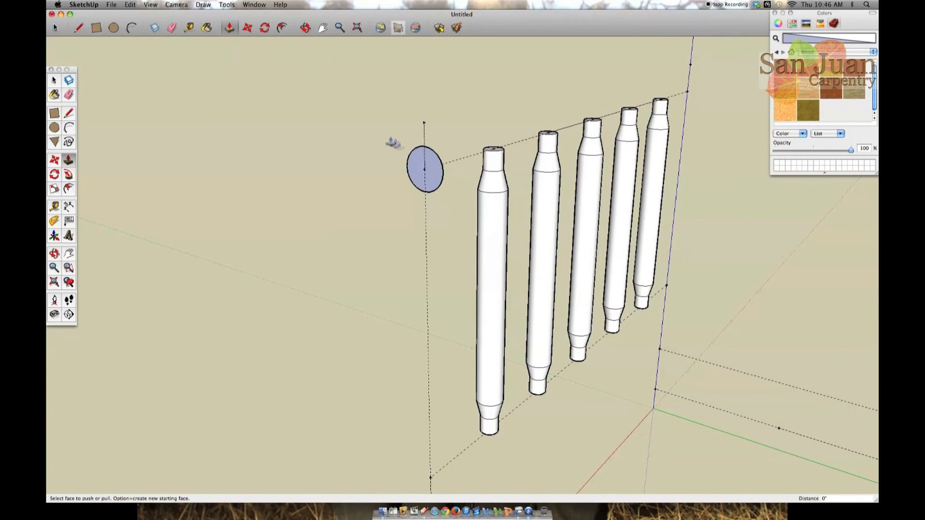
drag(423, 166, 686, 97)
- Try to cut a tenon on the top rail's outer end by insetting a circle and pushing back the surrounding ring
key(c)
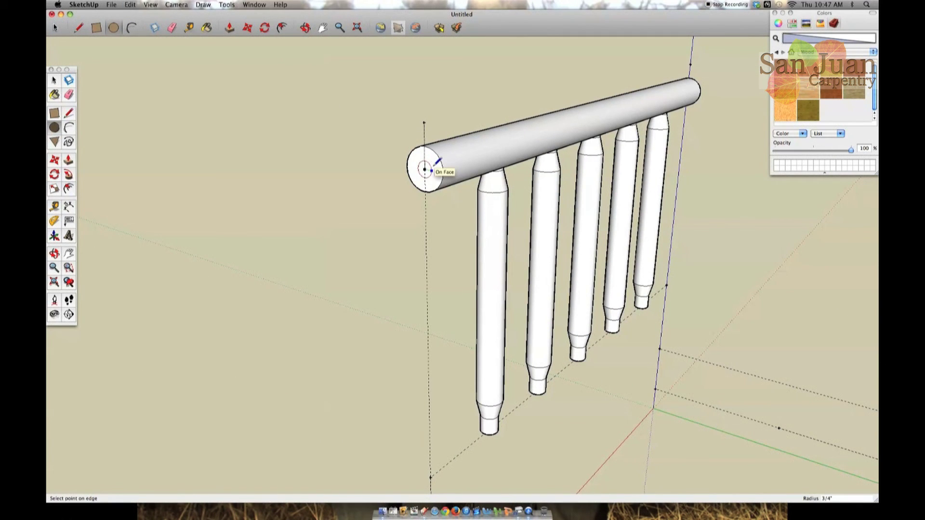
key(p)
drag(438, 161, 462, 162)
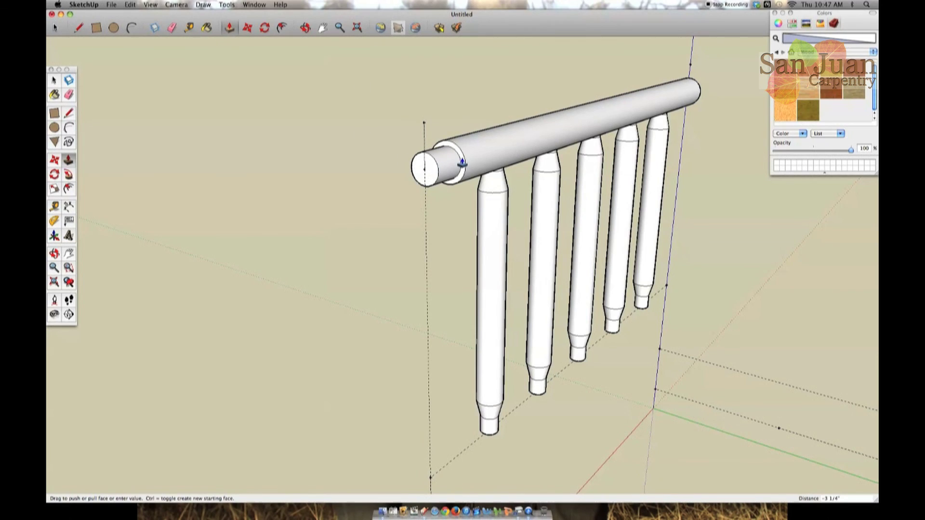
key(m)
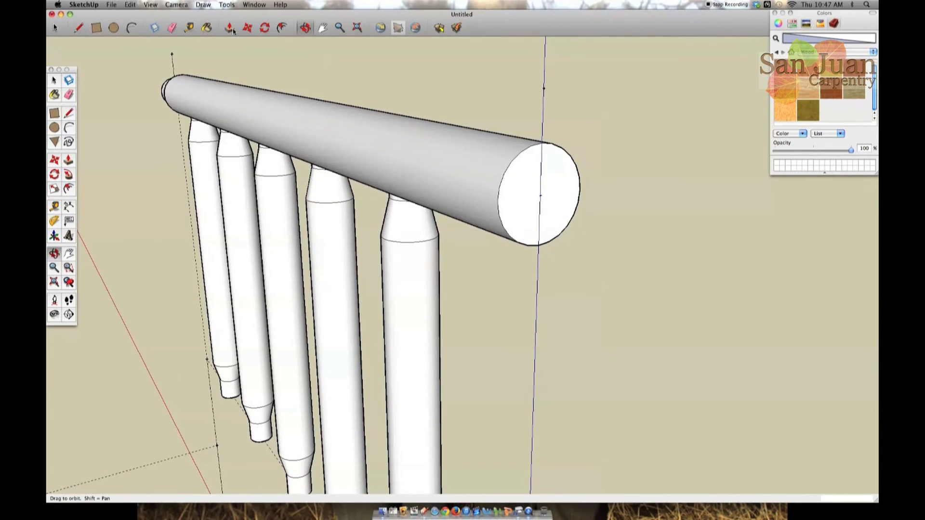
- Try to shape a tenon on the rail end at the blue axis from a circle of radius 1.5, with a tapered shoulder
key(c)
click(540, 195)
click(569, 193)
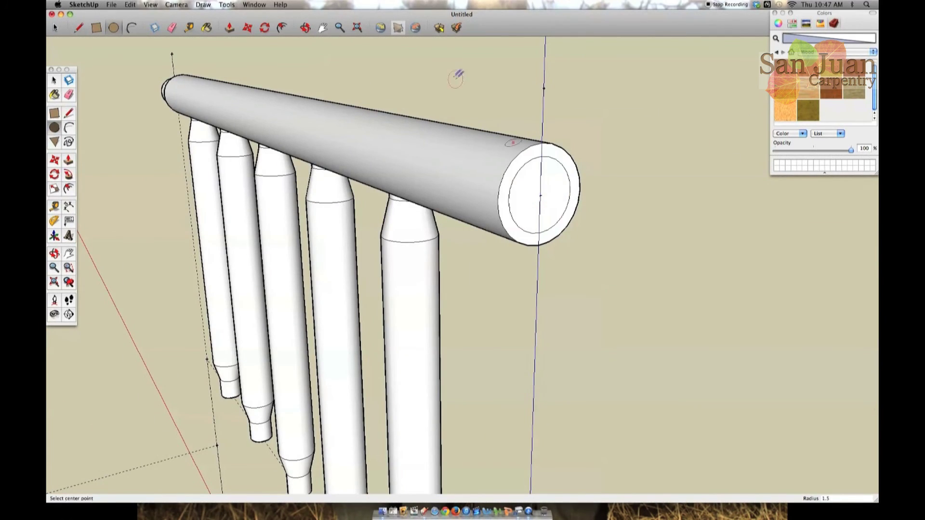
key(p)
drag(503, 177, 487, 166)
key(m)
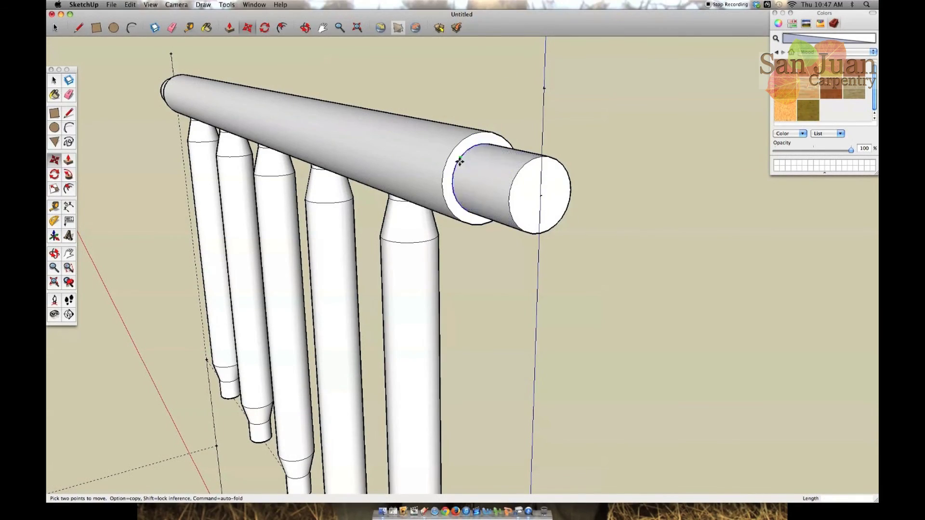
click(487, 166)
- Draw a circle of radius 1.5 on the top rail's outer end, push back the outer ring and taper the shoulder
key(o)
drag(299, 103, 340, 109)
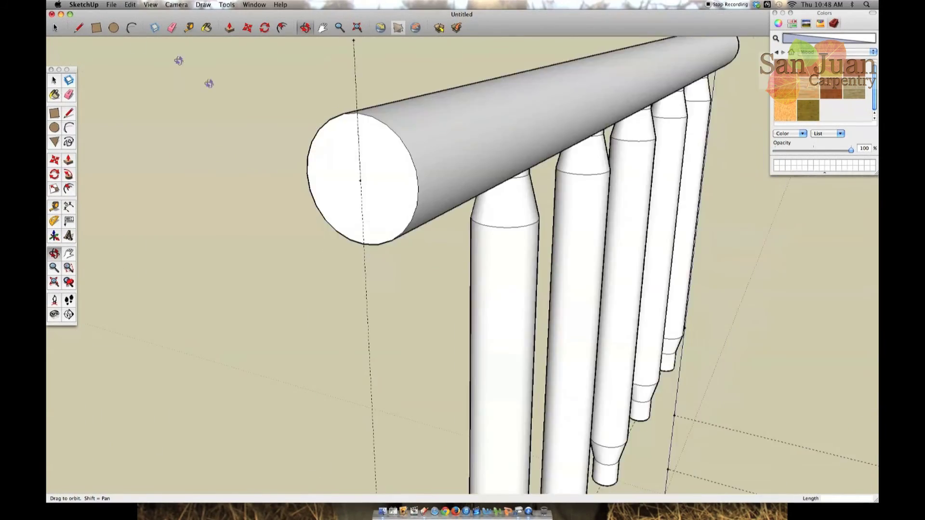
key(c)
click(360, 181)
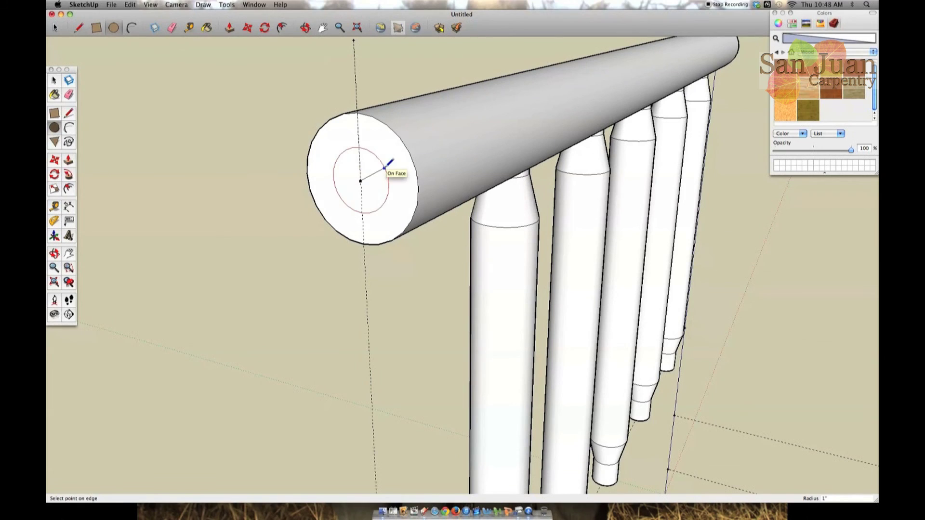
text(1.5)
key(Return)
click(229, 28)
click(392, 147)
text(4)
key(Return)
click(247, 28)
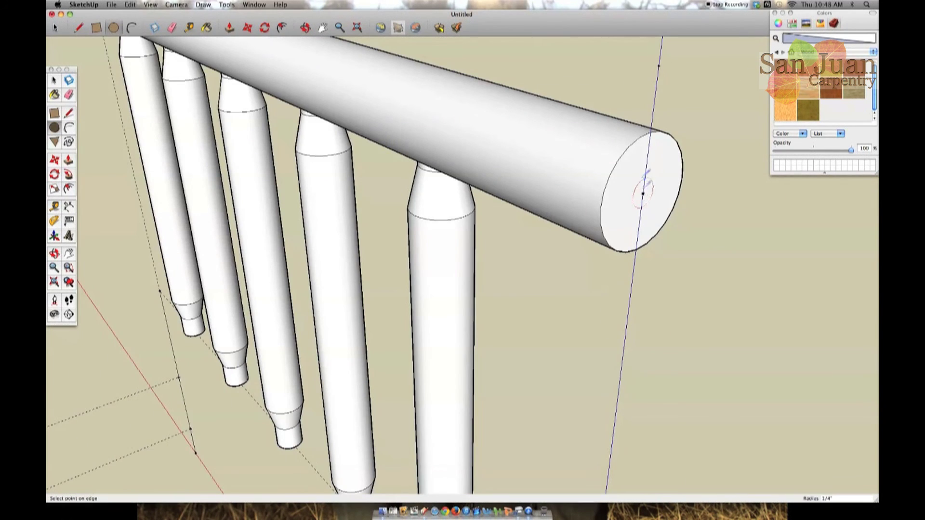
- At the rail end on the blue axis, push the outer ring back 4.5 inches and move the tenon's base edge 2.5 inches to taper it
click(229, 28)
click(626, 158)
text(4)
key(Return)
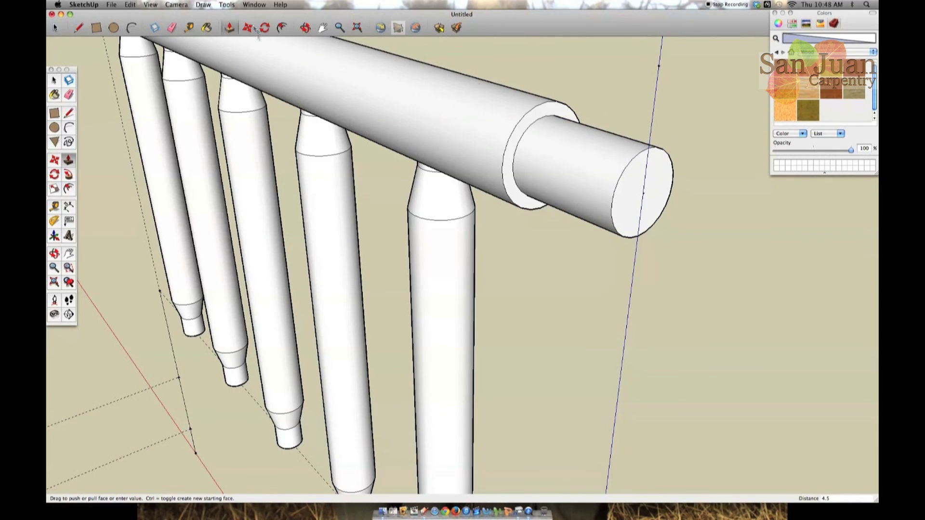
click(247, 28)
click(529, 129)
text(2.5)
key(Return)
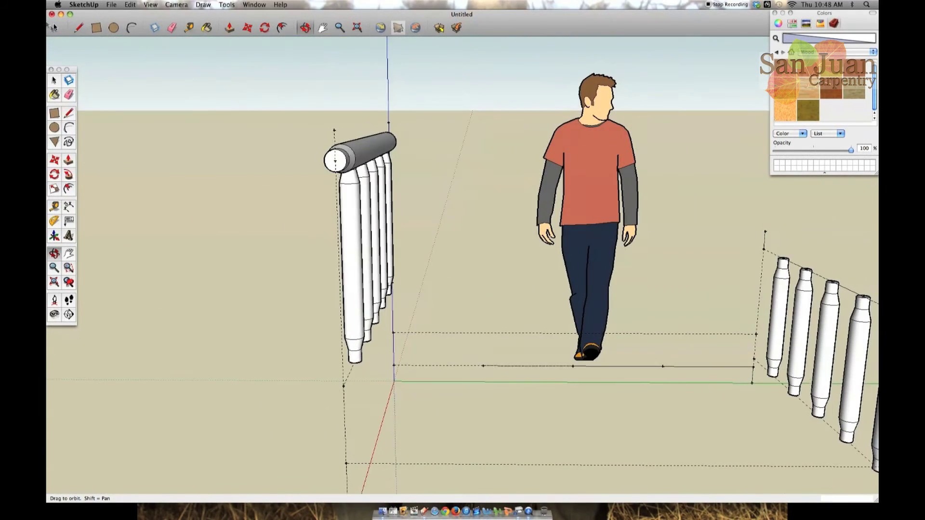
- Select the entire headboard top rail and make it a component
click(396, 152)
right_click(391, 139)
click(434, 201)
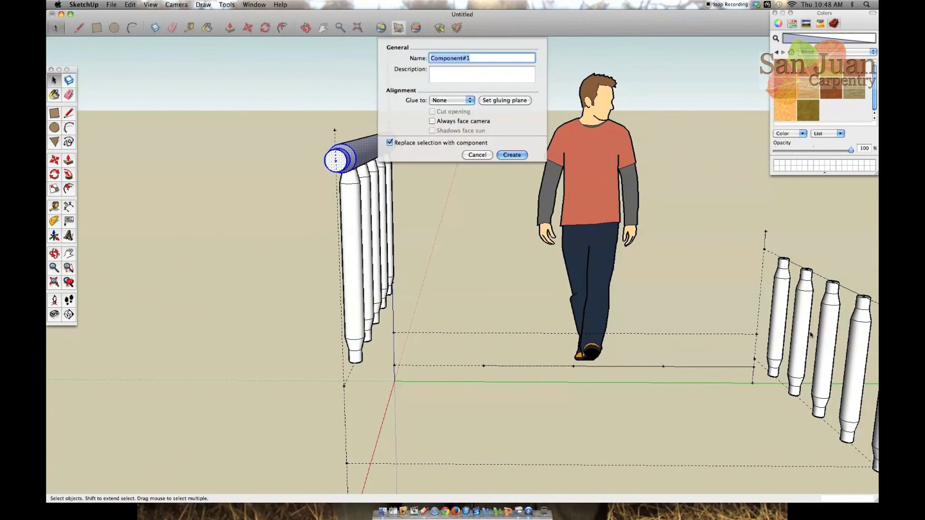
click(511, 154)
- Copy the top rail and place the pasted rail by its end centre on the outer end of the headboard's lower rail guide
click(299, 92)
click(359, 152)
key(super+c)
key(super+v)
click(442, 289)
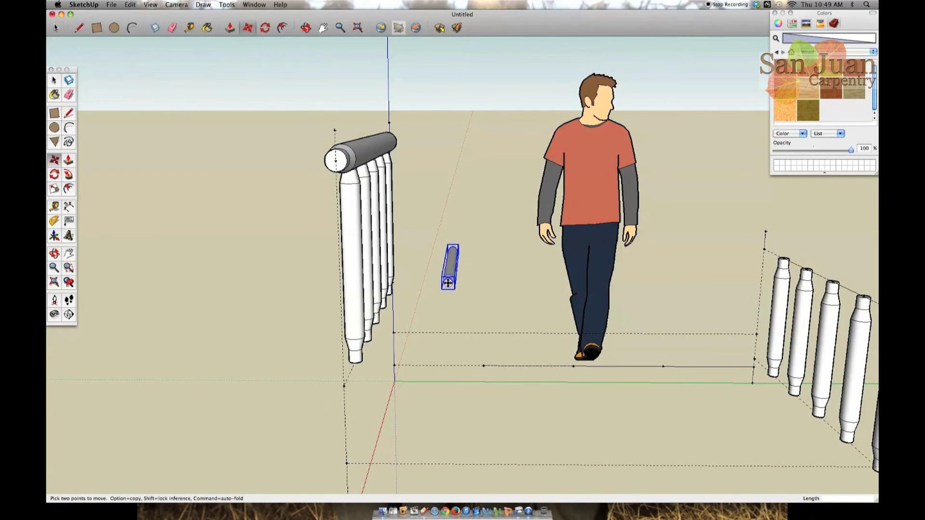
click(449, 284)
click(344, 386)
- Paste another rail and place it by its end centre on the end of the footboard's lower rail guide
scroll(311, 263, down, 5)
scroll(583, 366, up, 8)
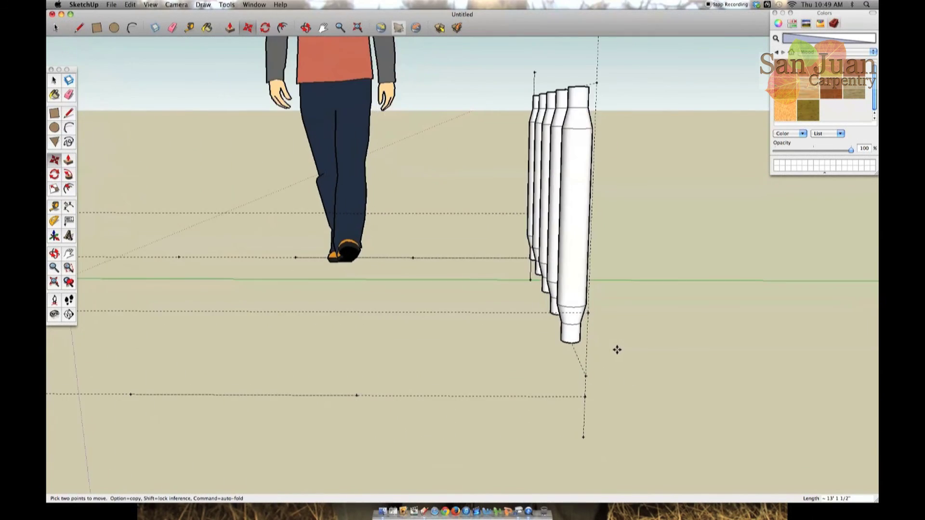
key(super+v)
click(422, 235)
click(435, 221)
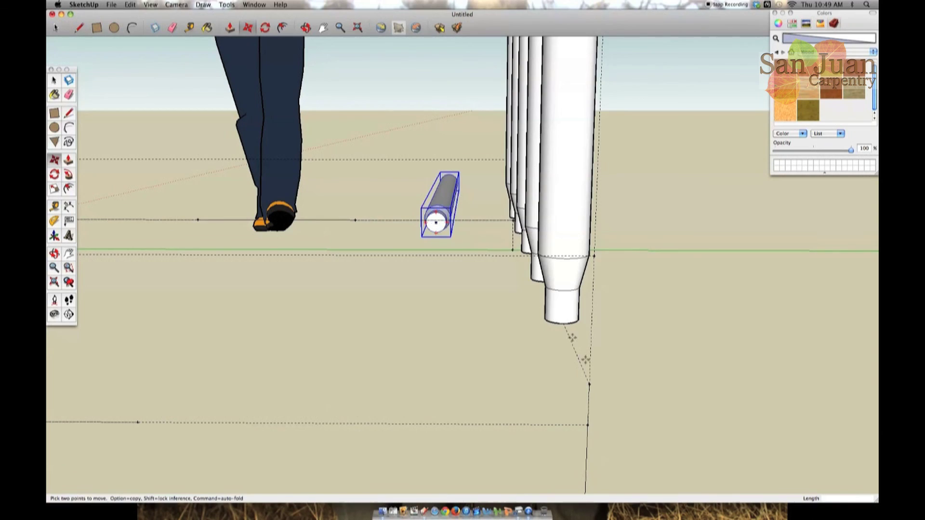
click(589, 384)
- Paste one more rail, place it by its end centre on the footboard's upper rail guide, and clear the selection
scroll(584, 363, down, 3)
scroll(587, 365, down, 2)
key(super+v)
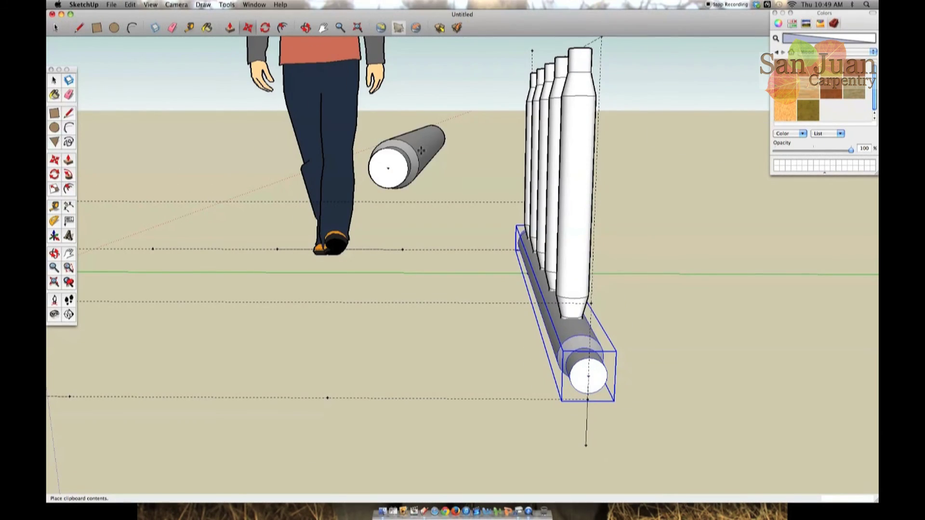
click(390, 164)
scroll(390, 165, down, 3)
click(390, 164)
click(563, 61)
click(306, 28)
drag(511, 164, 568, 231)
drag(461, 218, 529, 275)
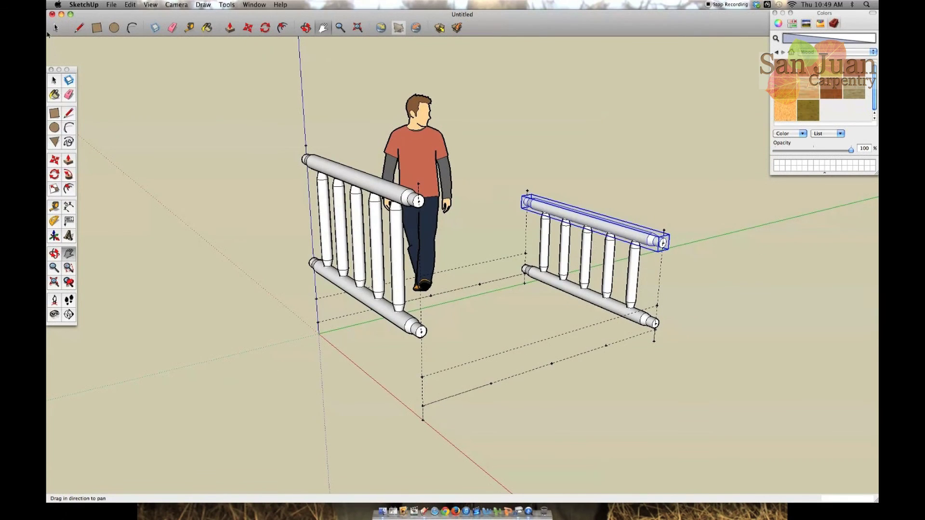
key(space)
click(181, 86)
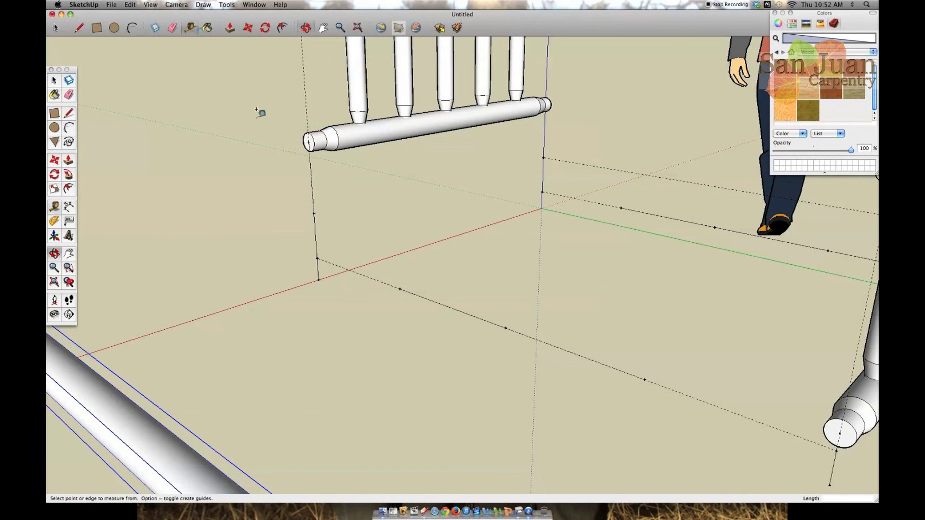
- Place vertical guides at the side rail spindle points and draw concentric circles on the first one, the inner with a 0.5" radius
key(t)
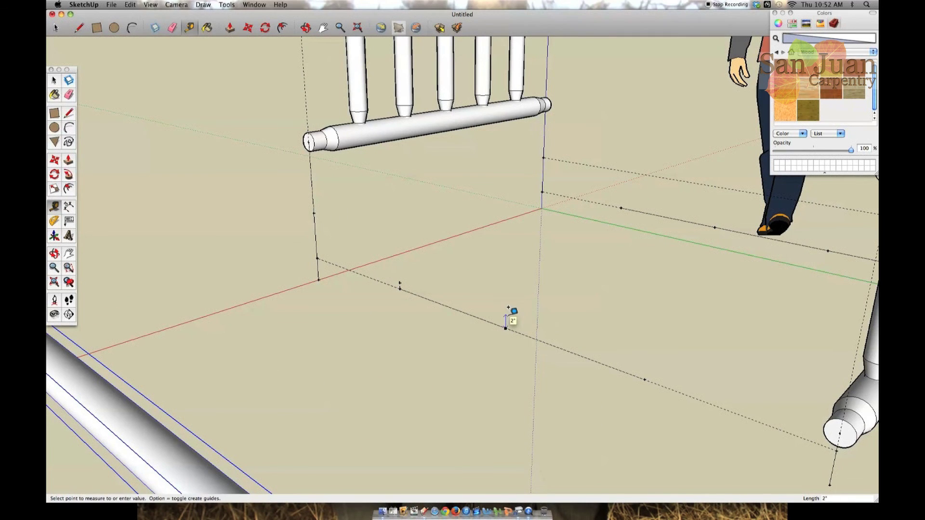
key(c)
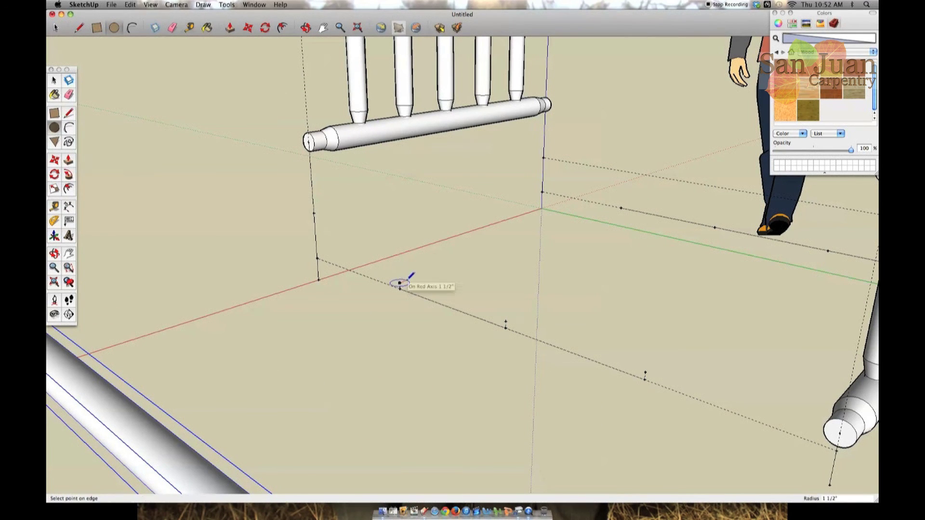
scroll(411, 275, up, 4)
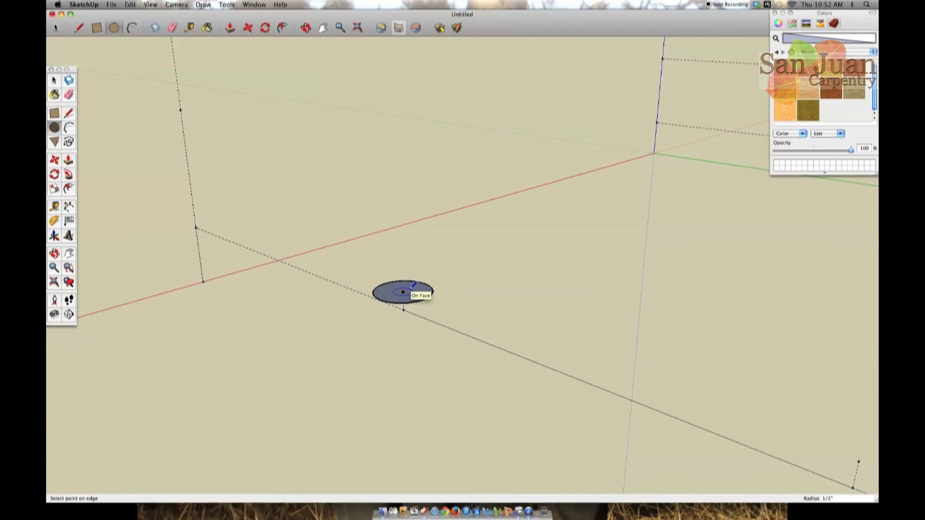
click(403, 291)
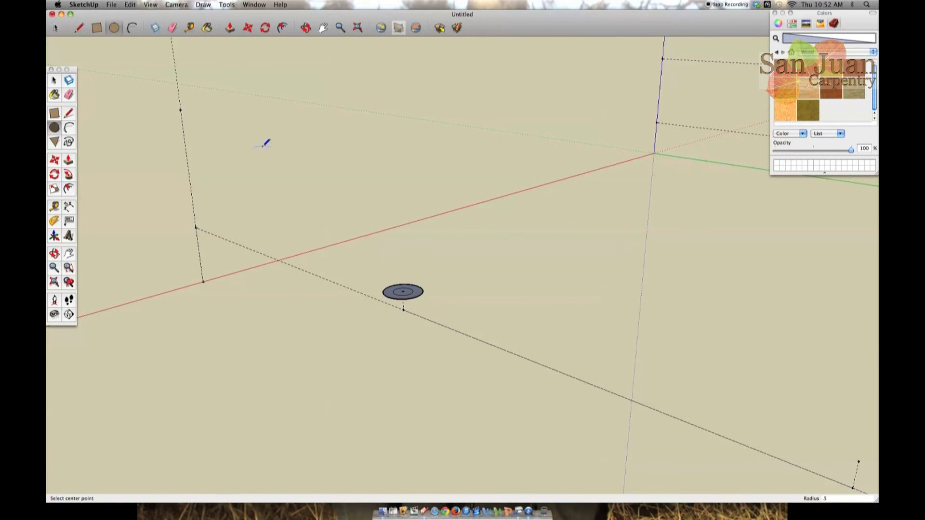
- Extrude the circles upward into the side rail spindle's cylinder and draw a concentric circle on its underside
key(p)
click(414, 291)
key(o)
drag(390, 265, 394, 211)
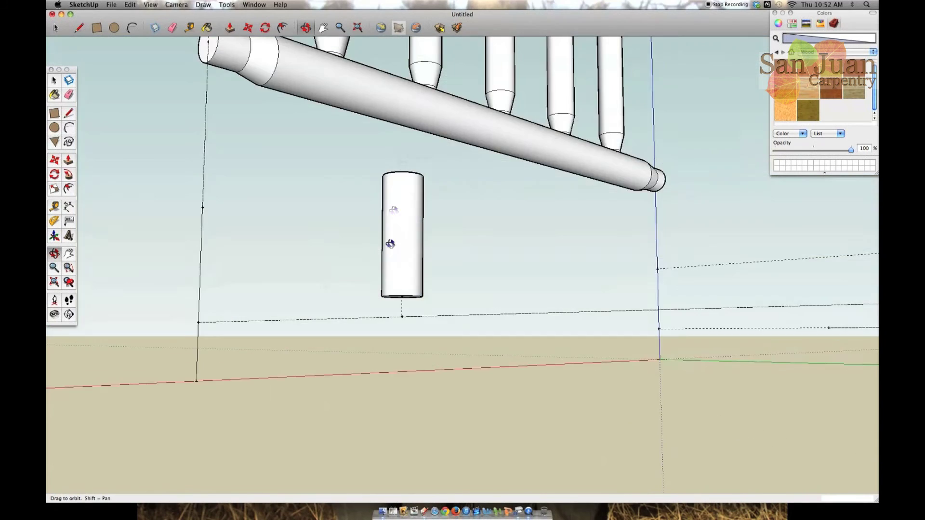
middle_drag(393, 210, 393, 152)
key(c)
scroll(402, 274, up, 5)
key(p)
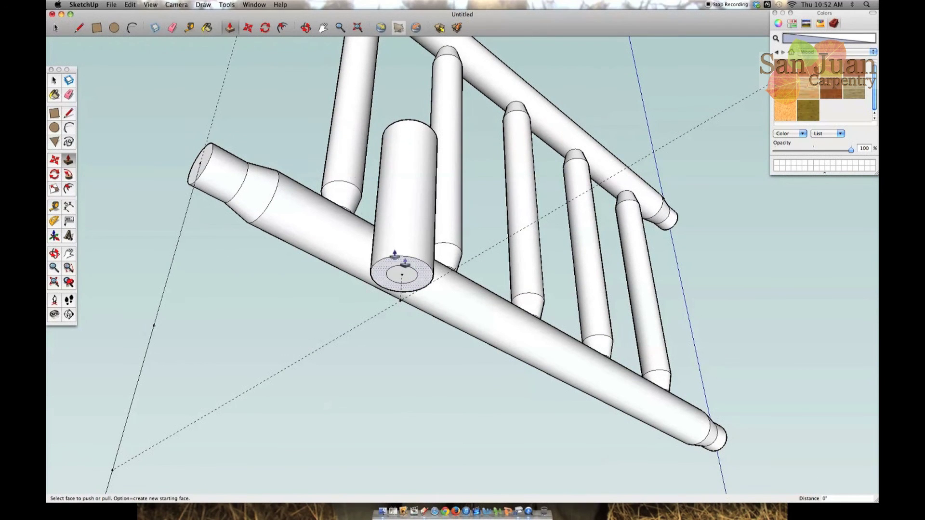
click(410, 271)
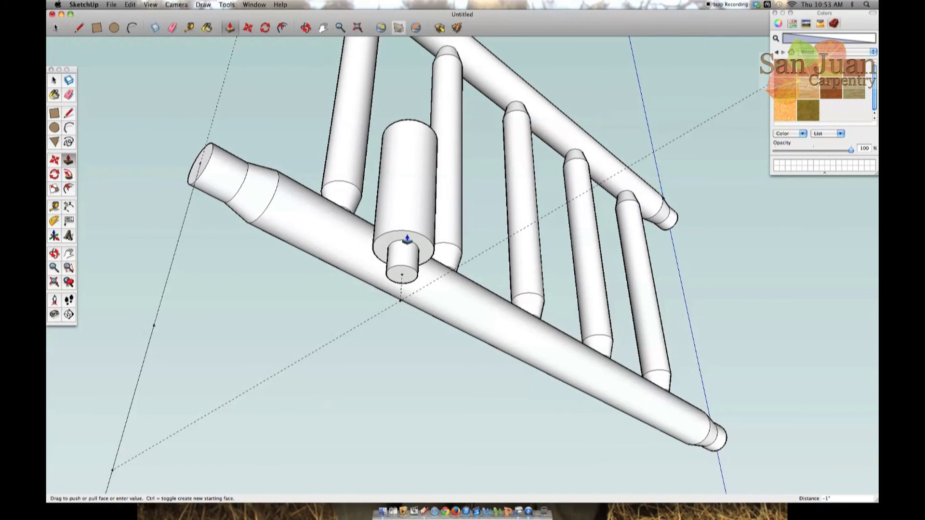
text(3)
key(Return)
key(super+z)
- Push the ring around the inner circle on the spindle's underside up about 3/4" to form a tenon
click(404, 263)
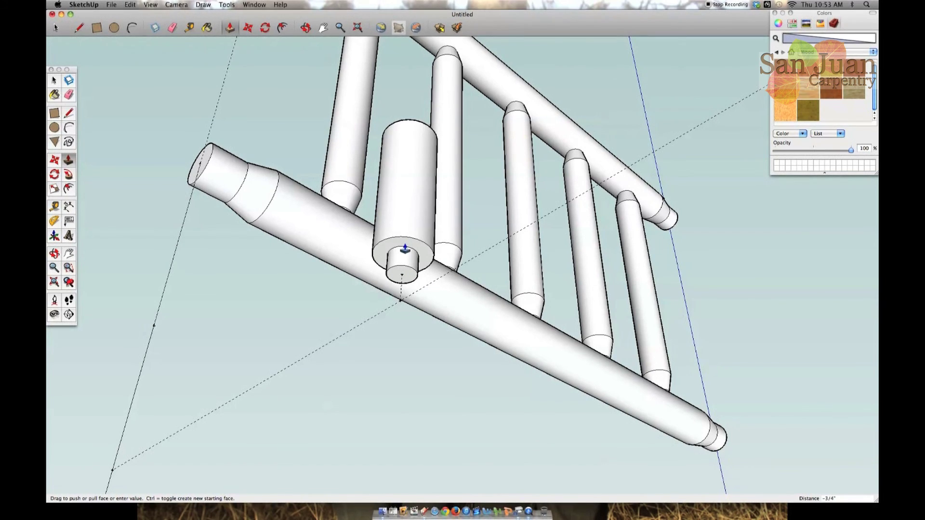
click(404, 249)
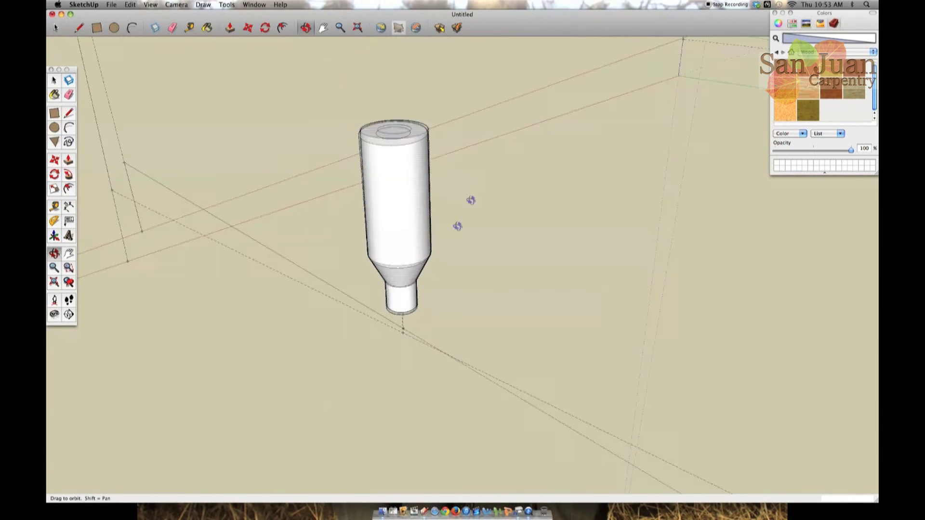
- Select the whole short spindle and make it a component named SR Spindle
key(space)
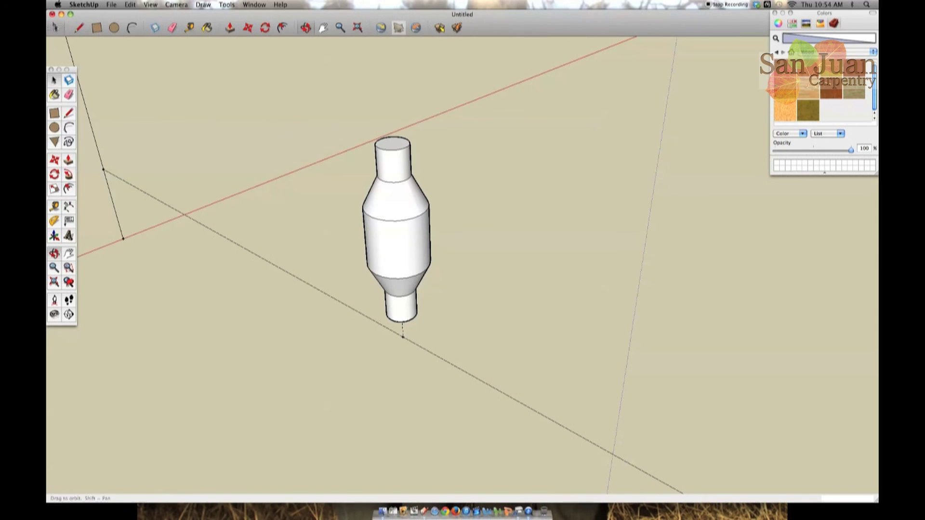
key(super+a)
text(g)
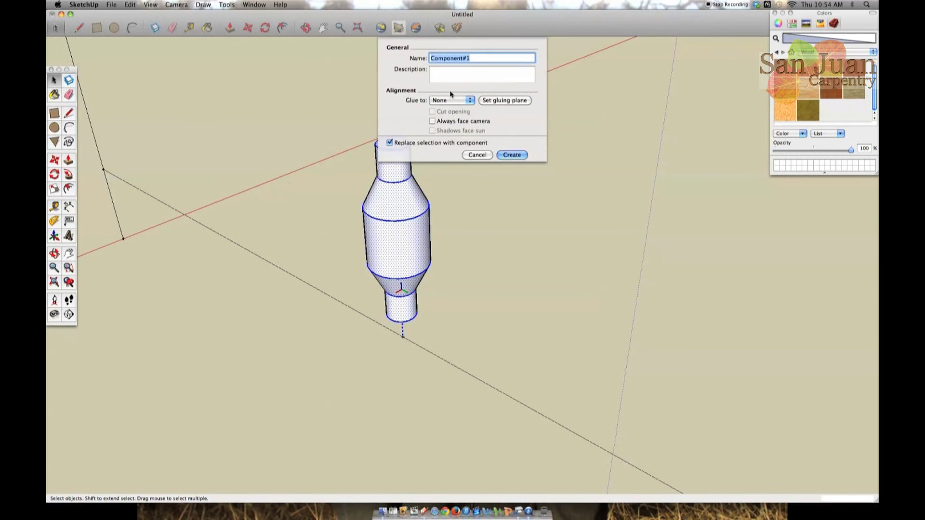
text(SR Spindle)
key(Return)
click(517, 83)
- Copy the side rail spindle by its lower guide point onto the remaining side rail guide points
middle_drag(429, 197, 416, 144)
scroll(415, 145, down, 5)
key(m)
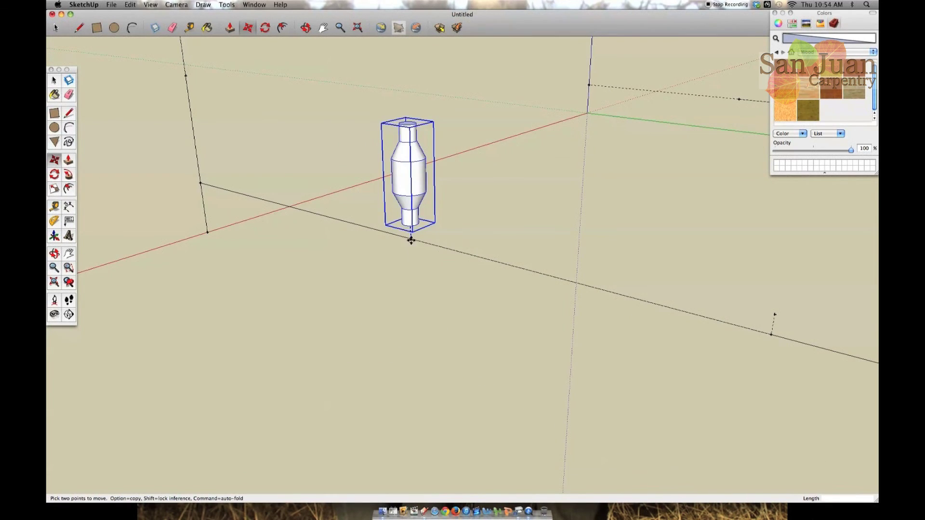
click(411, 239)
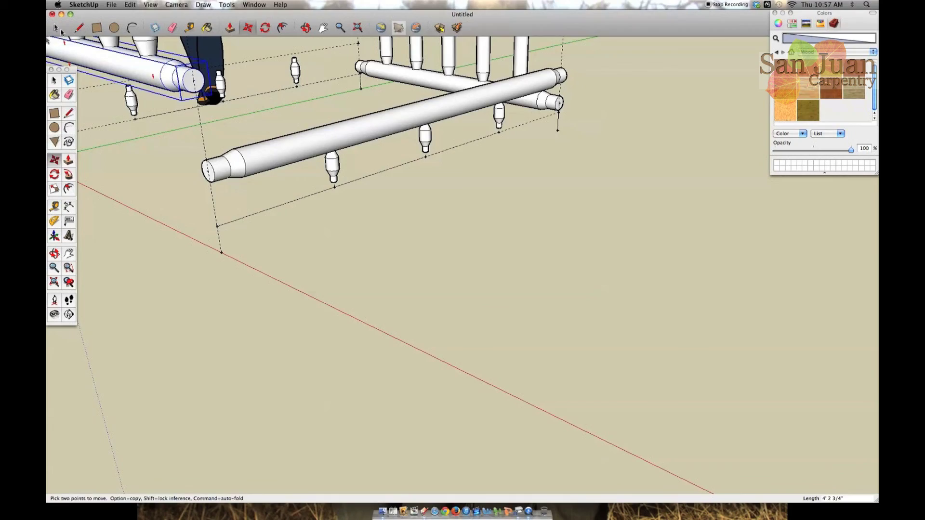
- Copy the upper side rail by its end centre onto the lower side rail guide point beneath the short spindles
click(382, 144)
key(o)
drag(385, 145, 400, 80)
middle_drag(400, 81, 431, 116)
key(m)
click(255, 110)
key(alt)
click(505, 232)
click(503, 226)
click(262, 227)
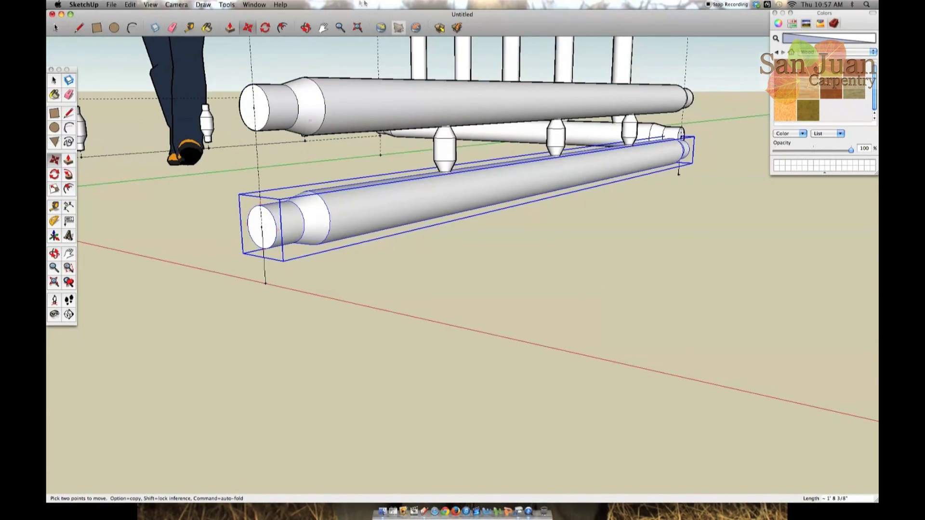
- Paste a side rail and place it by its end centre on the opposite side's upper rail guide point
key(o)
drag(231, 212, 343, 126)
key(super+v)
click(279, 154)
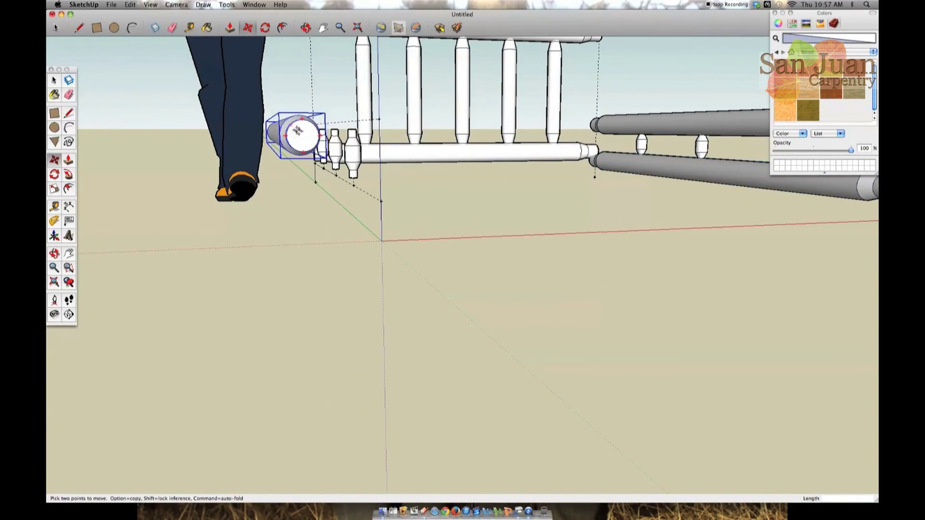
click(303, 131)
click(380, 119)
- Paste another side rail and place it by its end centre on the opposite side's lower rail guide point
key(super+v)
click(295, 191)
click(320, 169)
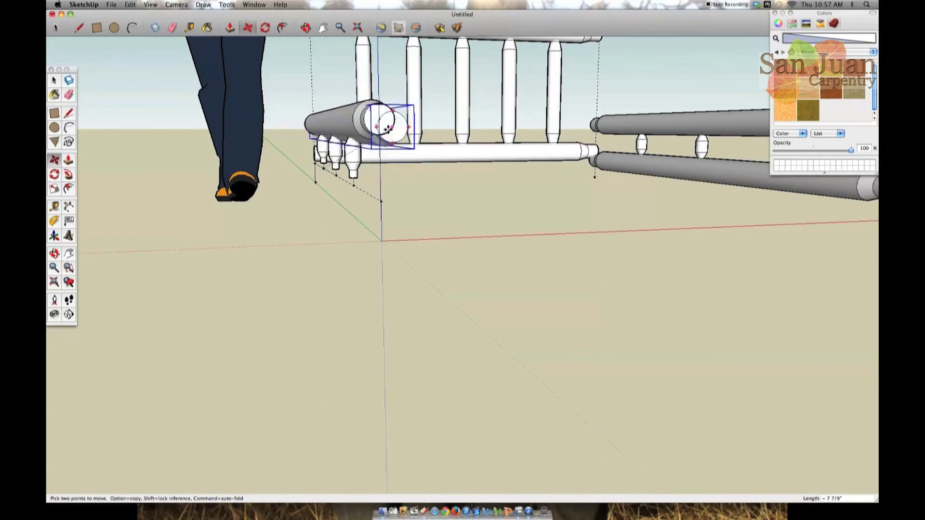
click(382, 200)
- Move the footboard's lower rail clear of its spindles and place a guide above the rail's original end guide point
middle_drag(382, 201, 446, 135)
scroll(446, 135, down, 3)
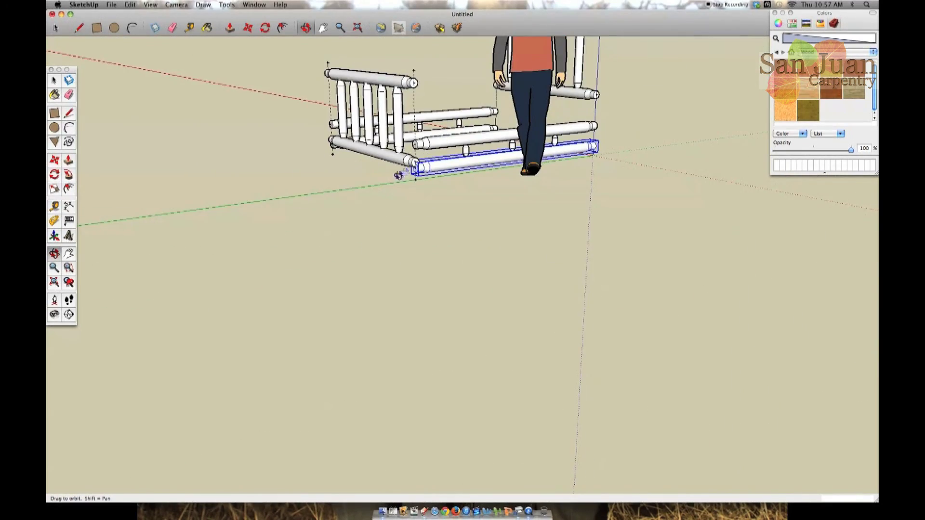
scroll(327, 136, up, 5)
middle_drag(327, 137, 474, 182)
scroll(444, 185, up, 5)
scroll(443, 185, up, 1)
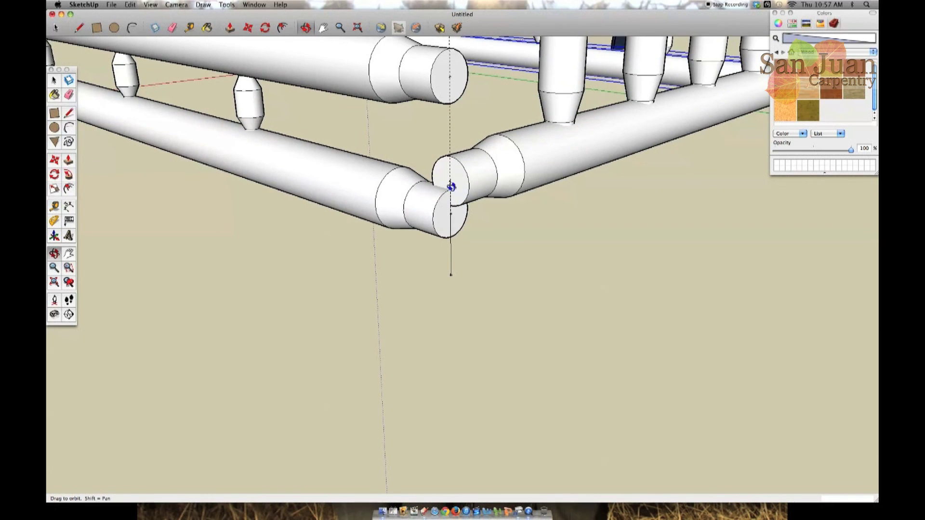
key(m)
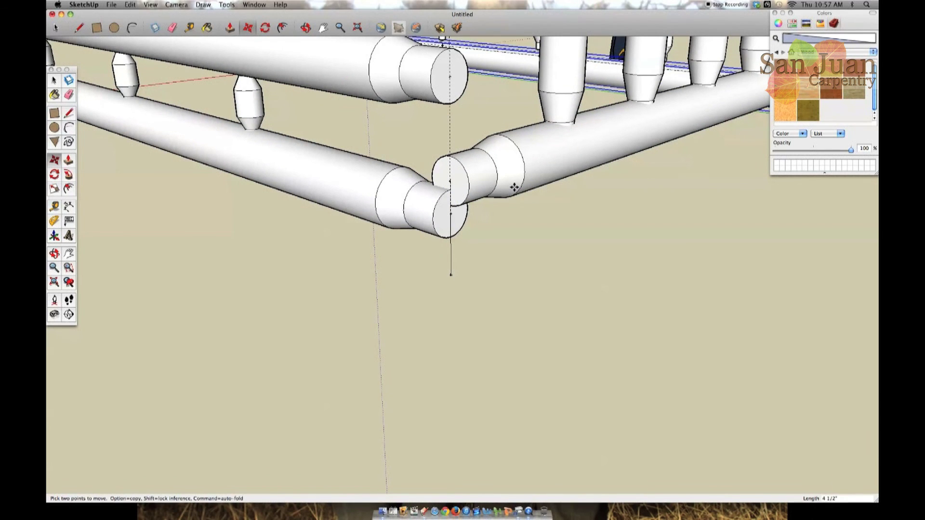
key(space)
click(523, 147)
key(m)
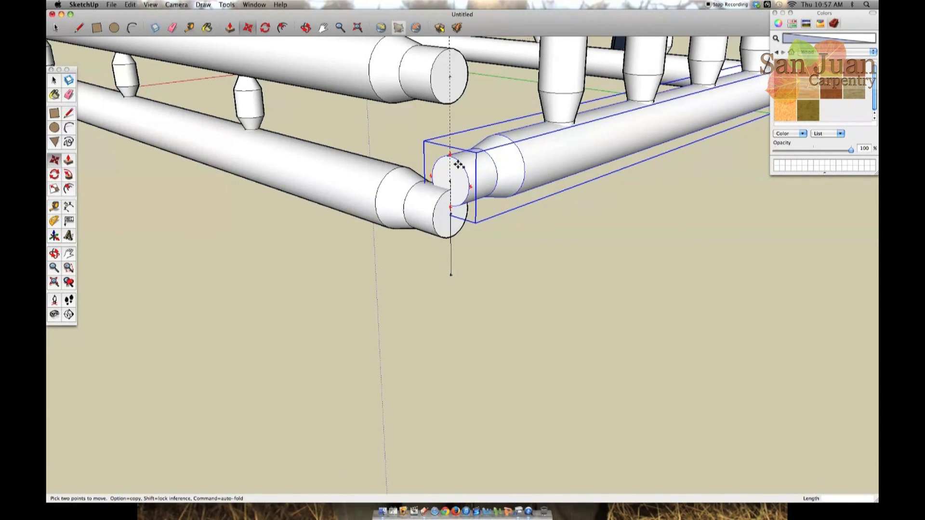
click(458, 165)
click(628, 294)
key(t)
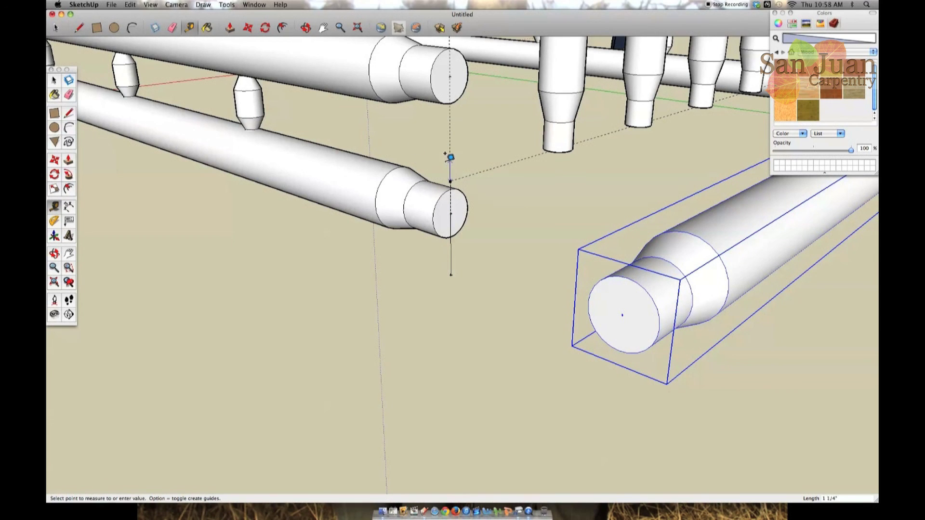
- Open the footboard's end spindle component for editing, viewed from below
click(305, 28)
mouse_move(337, 72)
mouse_down()
mouse_move(543, 62)
mouse_move(346, 60)
mouse_up()
click(55, 27)
click(525, 96)
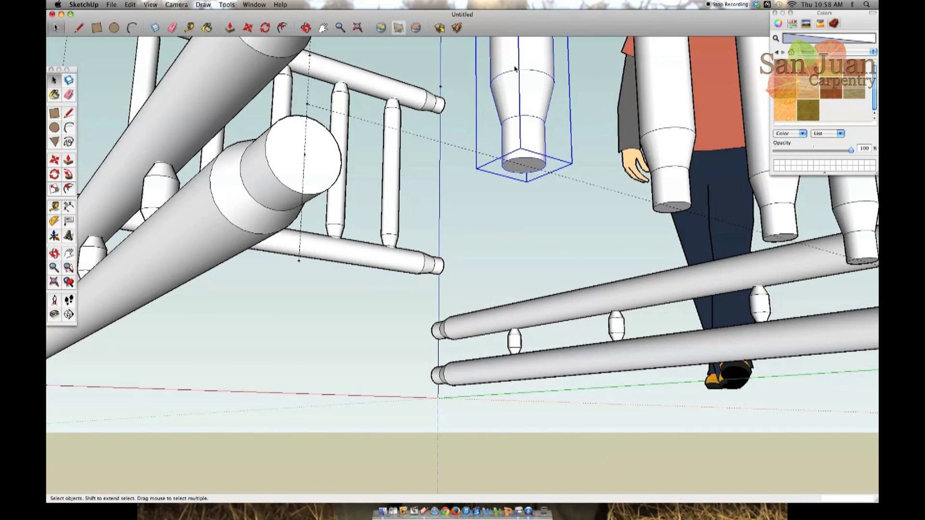
right_click(530, 81)
click(559, 126)
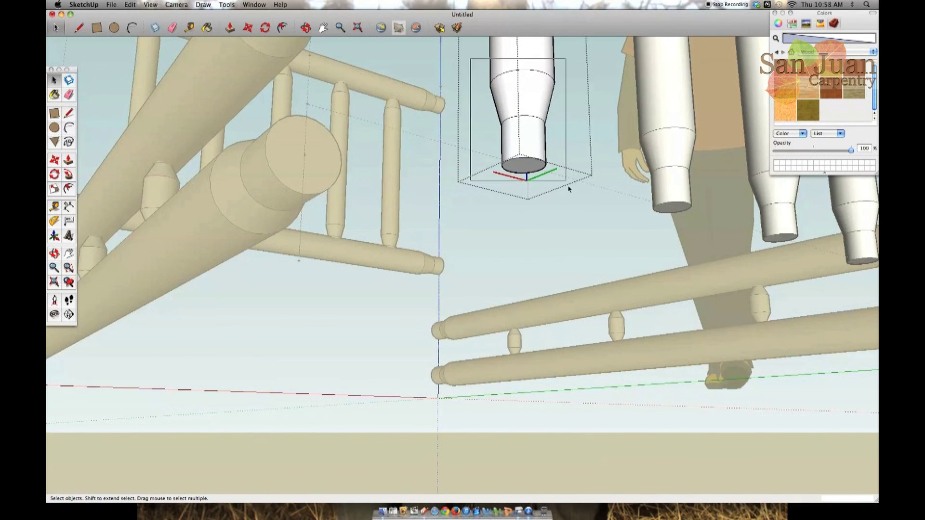
- Shorten the footboard spindles by moving their lower taper and tenon up 2", and exit the component
key(super+a)
key(m)
click(309, 28)
drag(448, 157, 734, 235)
middle_drag(786, 193, 653, 159)
middle_drag(327, 36, 419, 163)
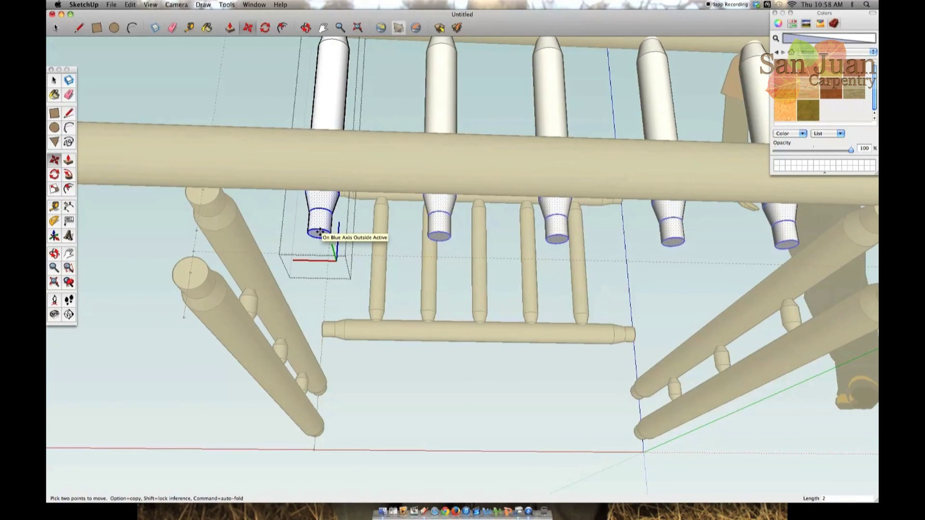
middle_drag(295, 91, 522, 374)
scroll(522, 374, down, 5)
click(55, 28)
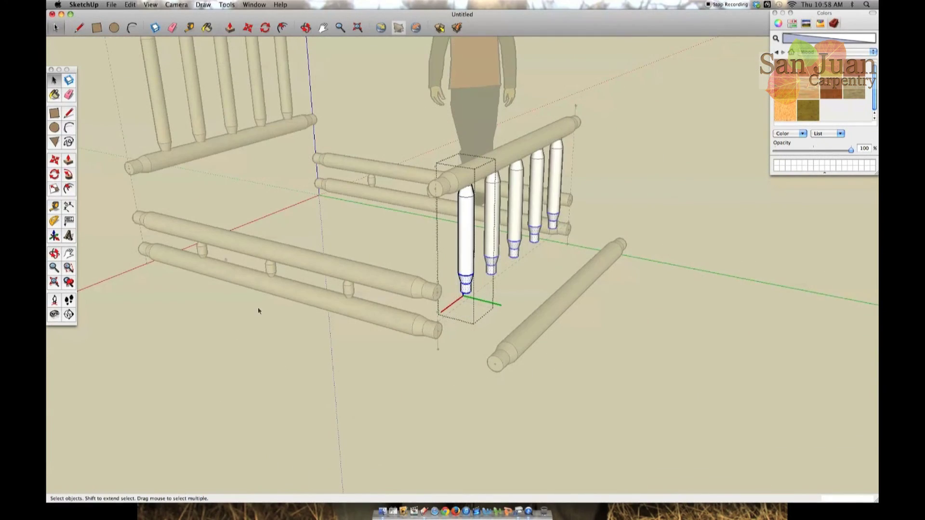
click(258, 309)
- Move the footboard's lower rail by its end centre onto the raised guide point beneath the shortened spindles
click(248, 28)
scroll(497, 362, up, 3)
click(485, 355)
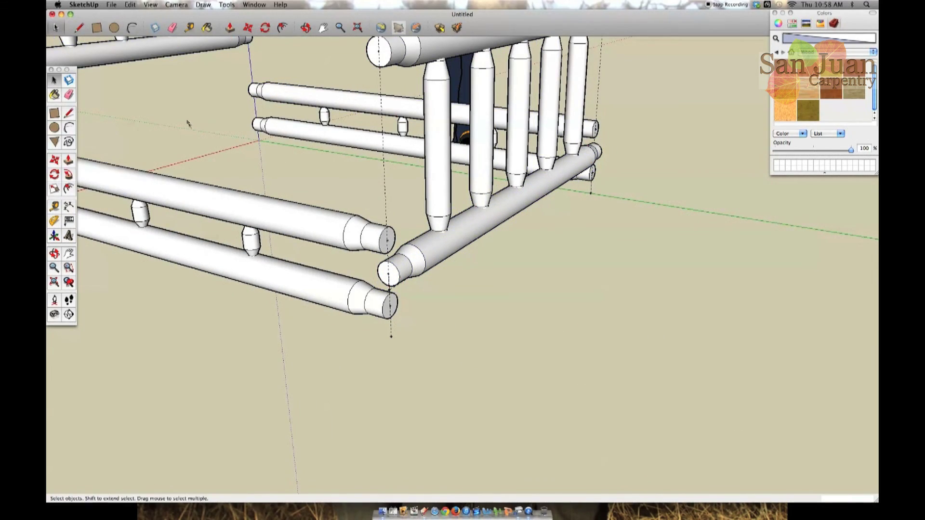
- Draw a 2.5" radius circle centred on the base of the headboard's outer corner guide
middle_drag(338, 73, 356, 166)
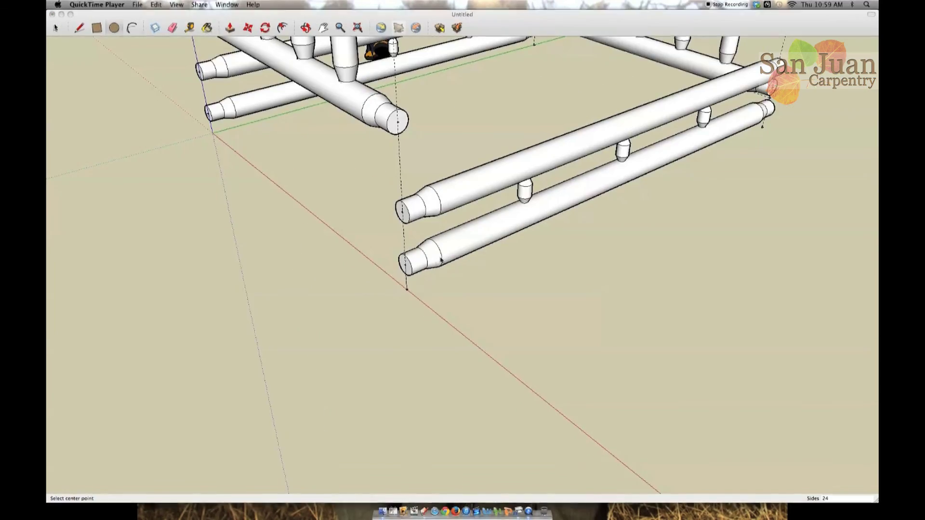
scroll(401, 278, up, 3)
click(191, 30)
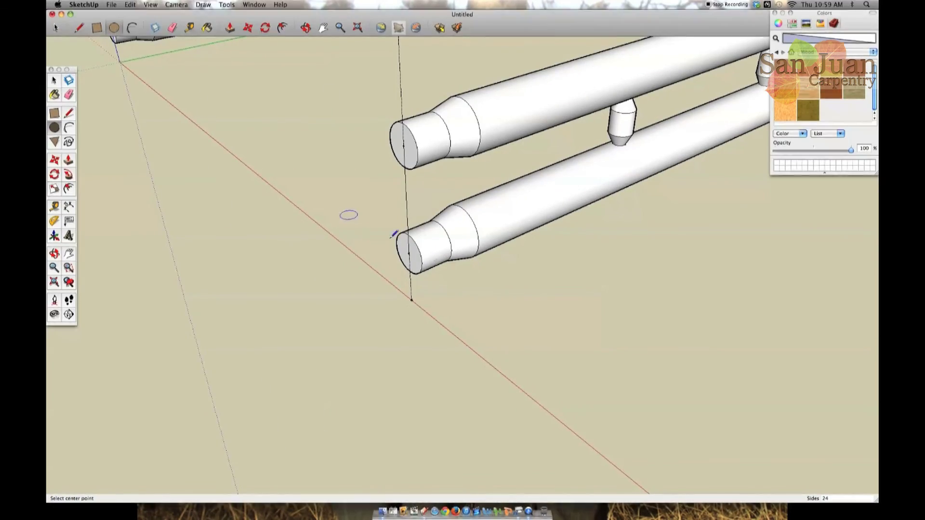
click(411, 300)
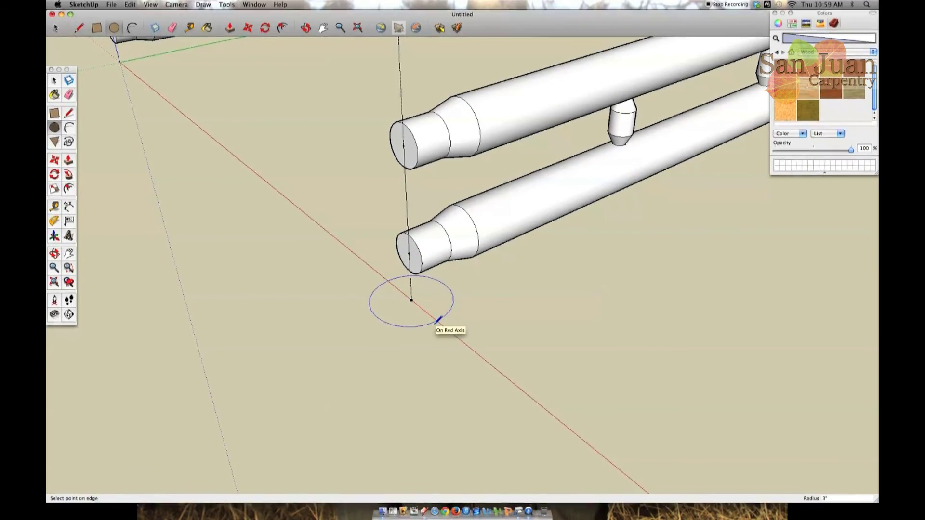
text(2.5)
key(Return)
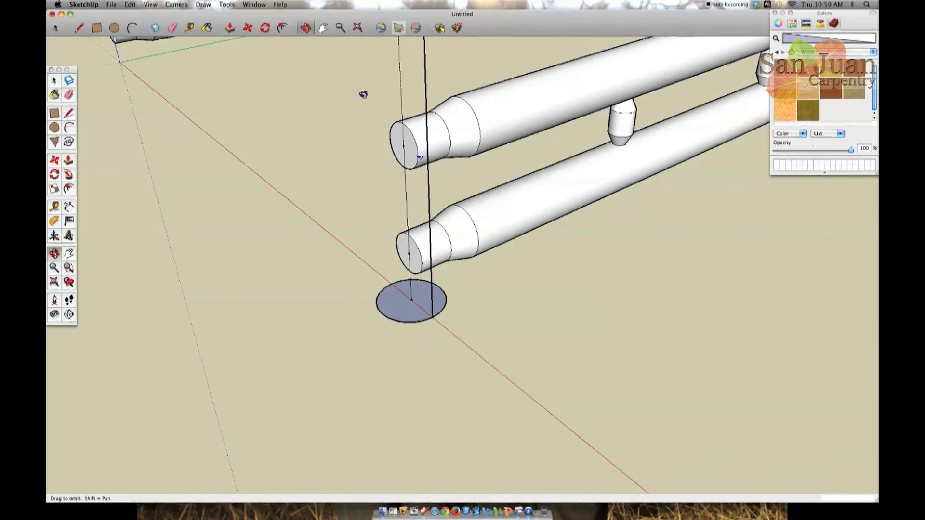
- Draw the post profile's outer edge vertically from the base circle's rim and its top edge across to the corner guide
scroll(420, 154, down, 10)
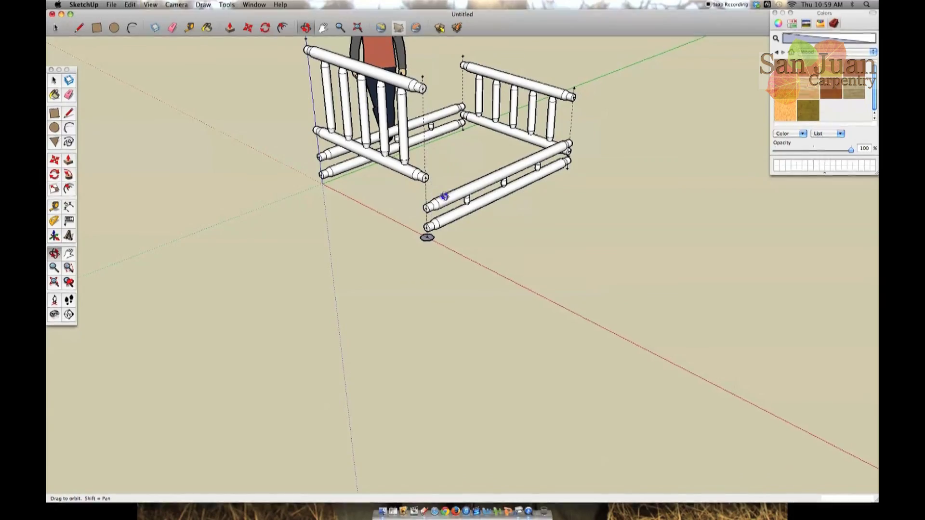
scroll(439, 217, up, 10)
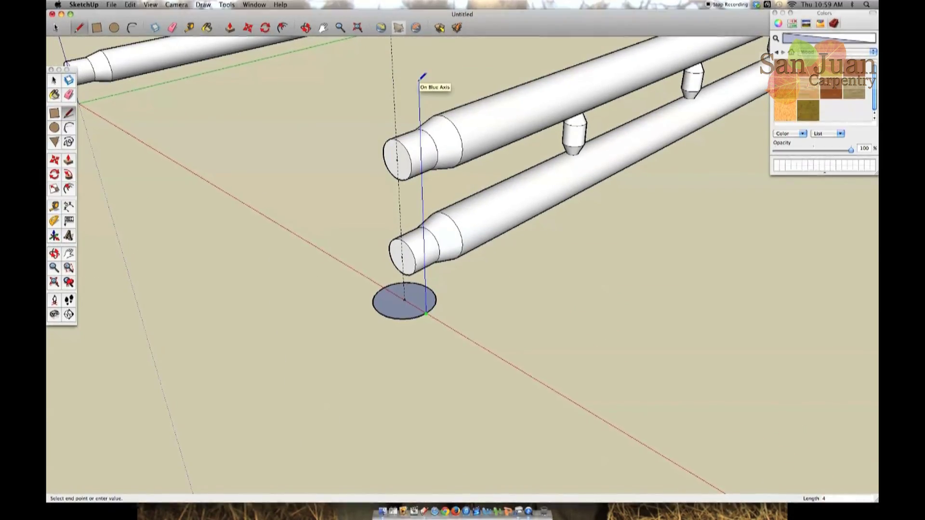
click(304, 31)
scroll(437, 258, down, 10)
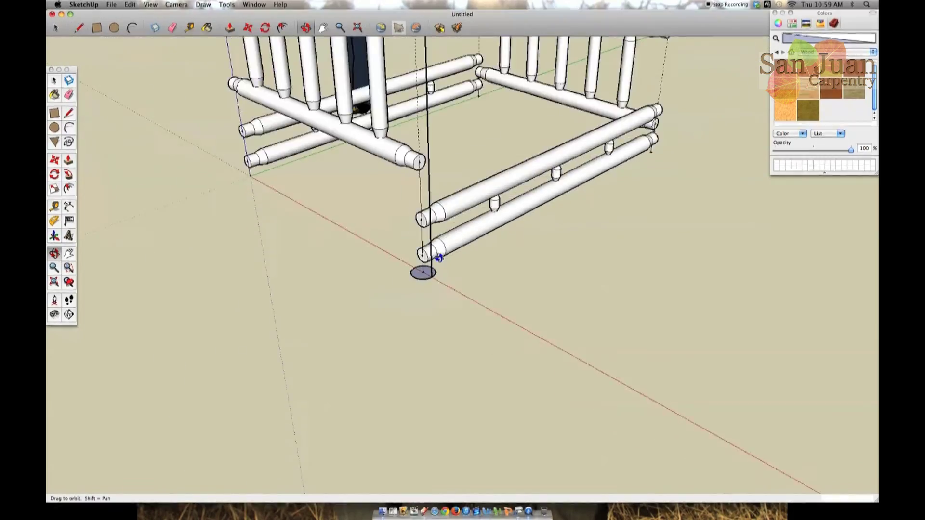
scroll(421, 137, up, 10)
drag(404, 157, 441, 145)
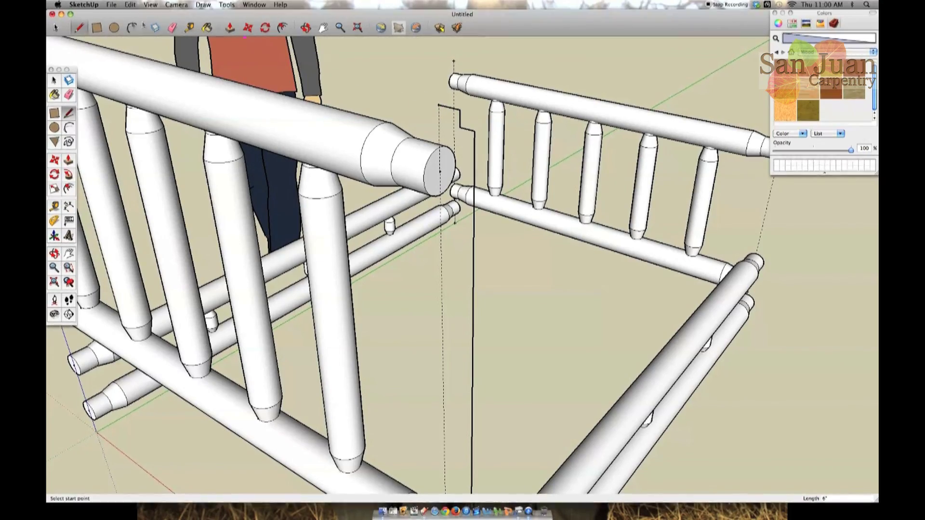
- Round the profile's top outer corner by trimming a small circle, and close its base with a 2.5" line to the base circle's centre
middle_drag(440, 171, 487, 85)
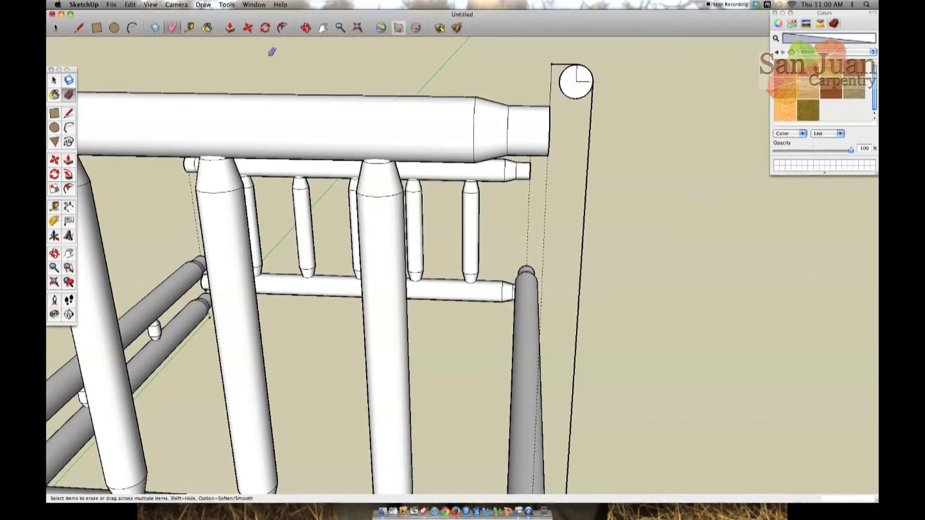
drag(569, 87, 581, 77)
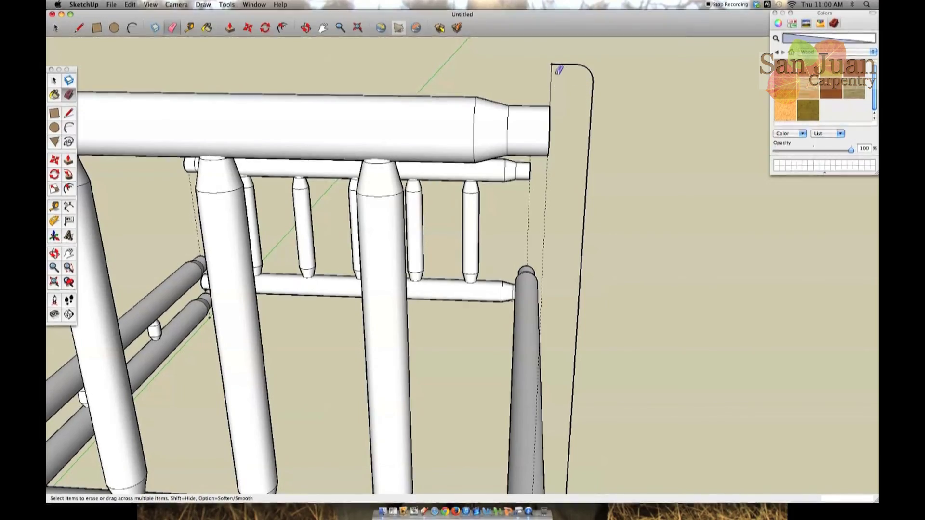
scroll(554, 60, down, 6)
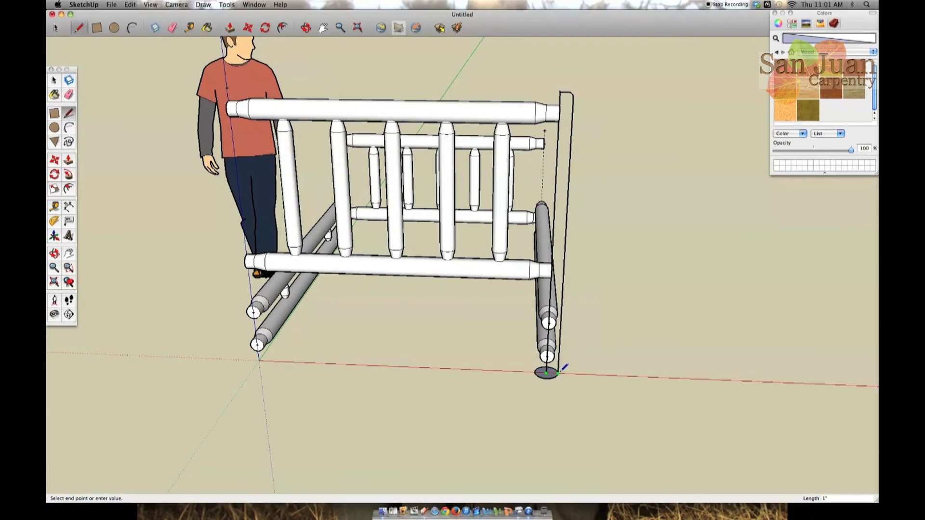
click(548, 372)
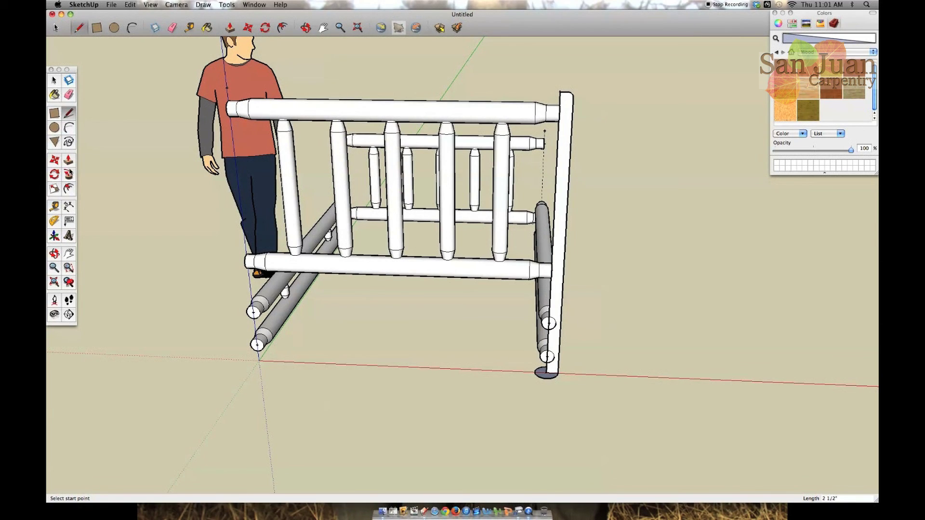
- Sweep the post profile around the base circle with Follow Me to form the round headboard post
key(p)
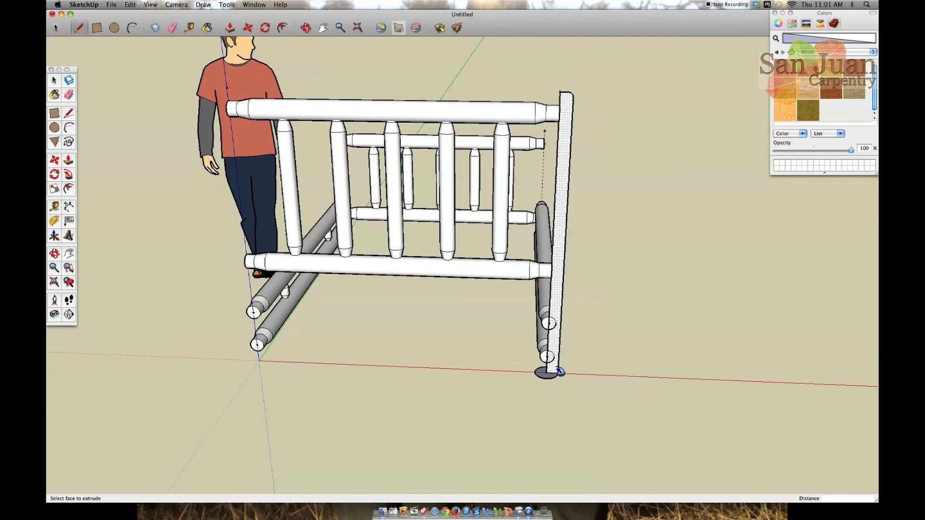
click(559, 372)
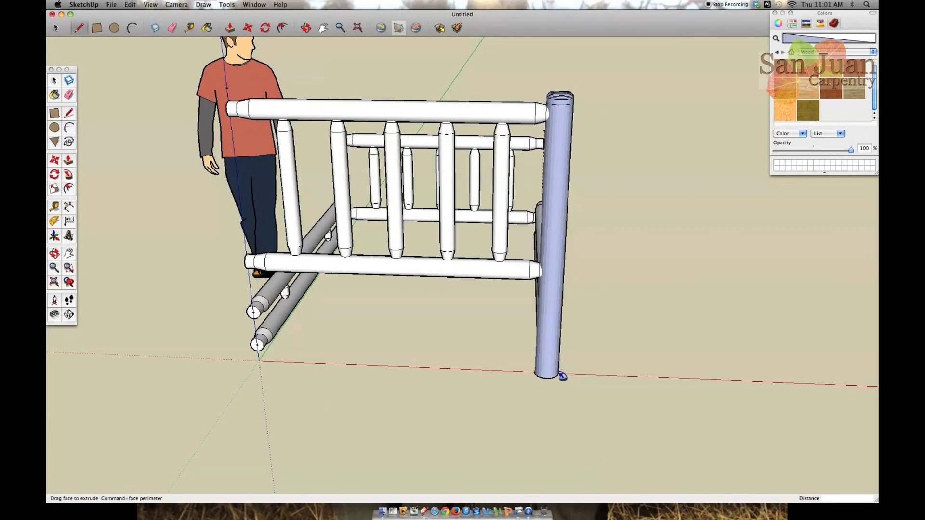
click(562, 378)
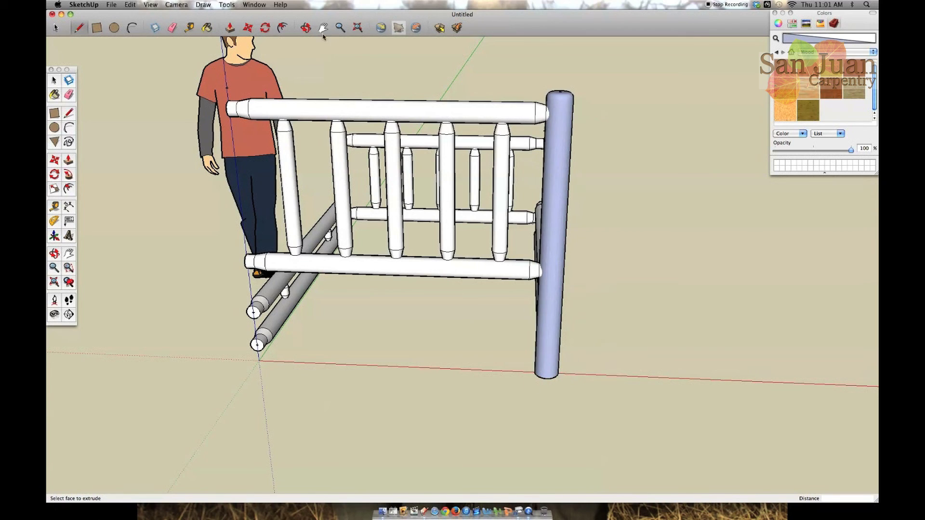
- Examine the new headboard post's rounded top from close up and from above
click(305, 28)
drag(557, 206, 344, 347)
drag(606, 343, 310, 314)
scroll(509, 208, up, 6)
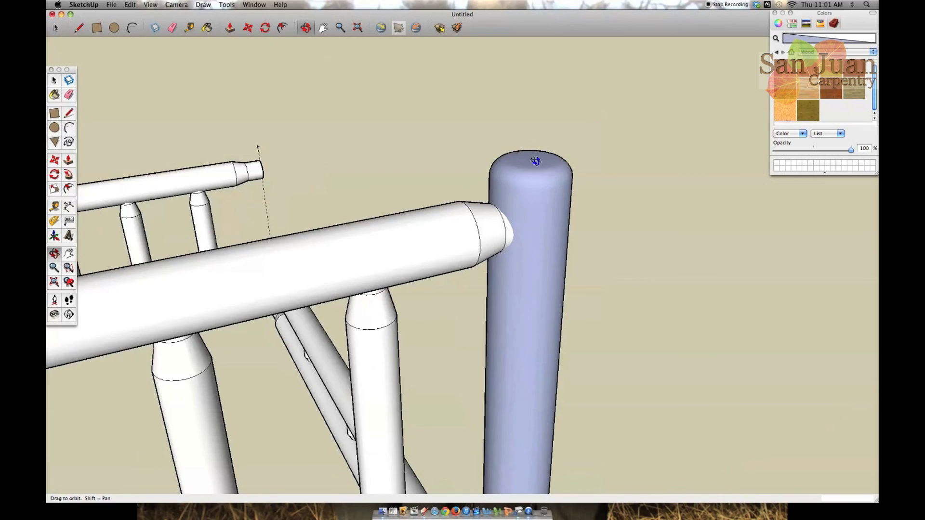
scroll(536, 161, up, 3)
drag(536, 162, 511, 381)
scroll(549, 320, down, 8)
key(space)
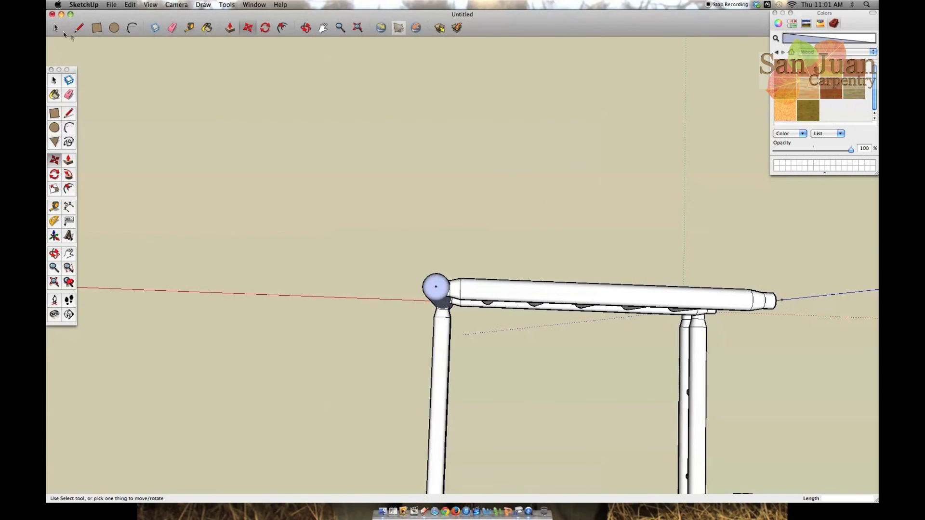
right_click(439, 288)
- Close the underside of the post with a circle centred on its base and reaching its edge
click(306, 28)
drag(369, 313, 415, 381)
scroll(495, 353, up, 8)
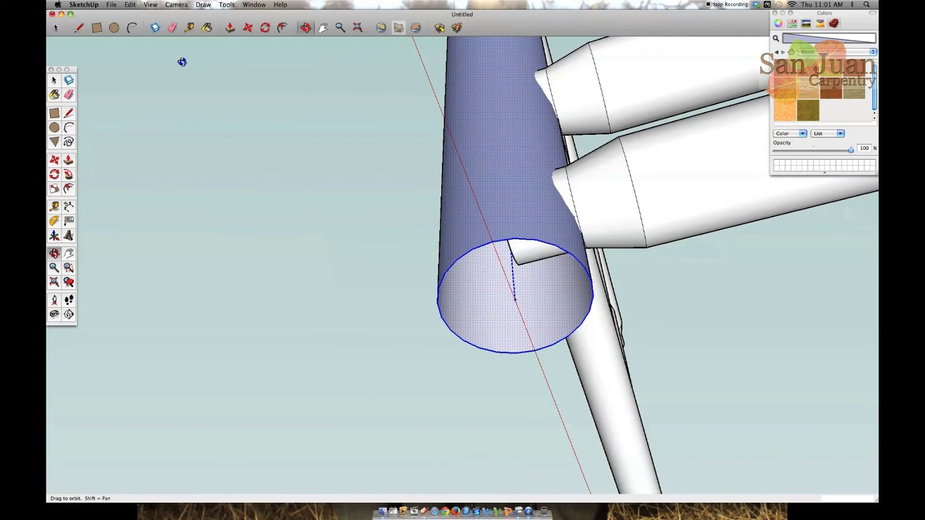
click(114, 27)
key(space)
click(287, 171)
key(c)
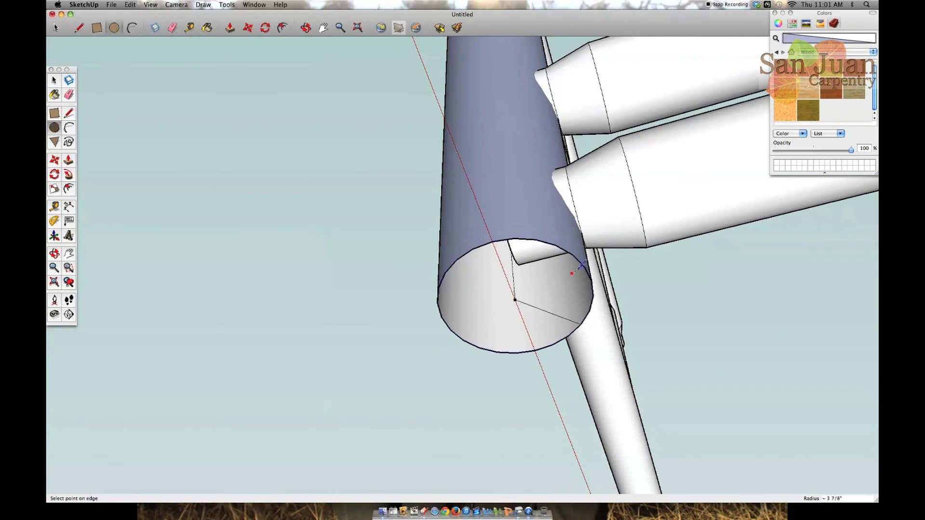
click(573, 273)
- Combine the whole headboard post's geometry into a single selectable object
click(306, 28)
drag(455, 138, 256, 337)
scroll(514, 219, down, 8)
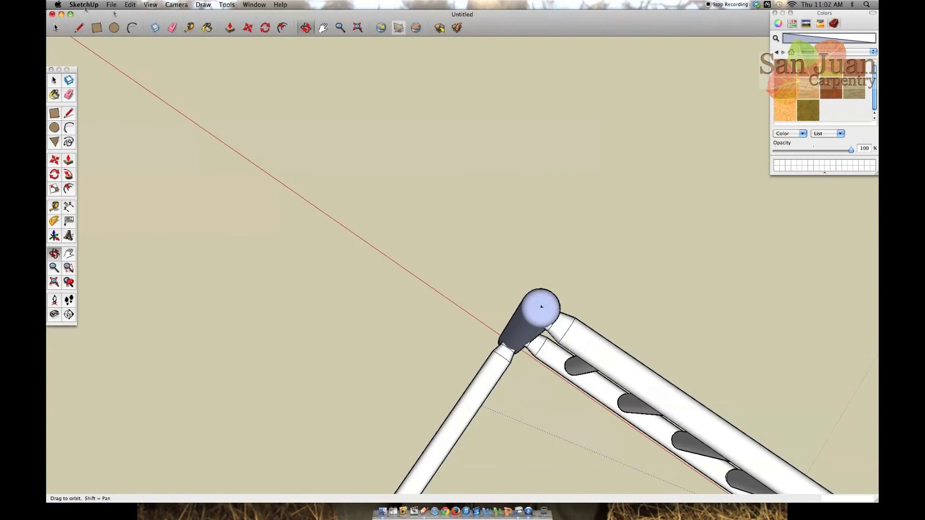
key(space)
right_click(525, 309)
click(552, 376)
key(Return)
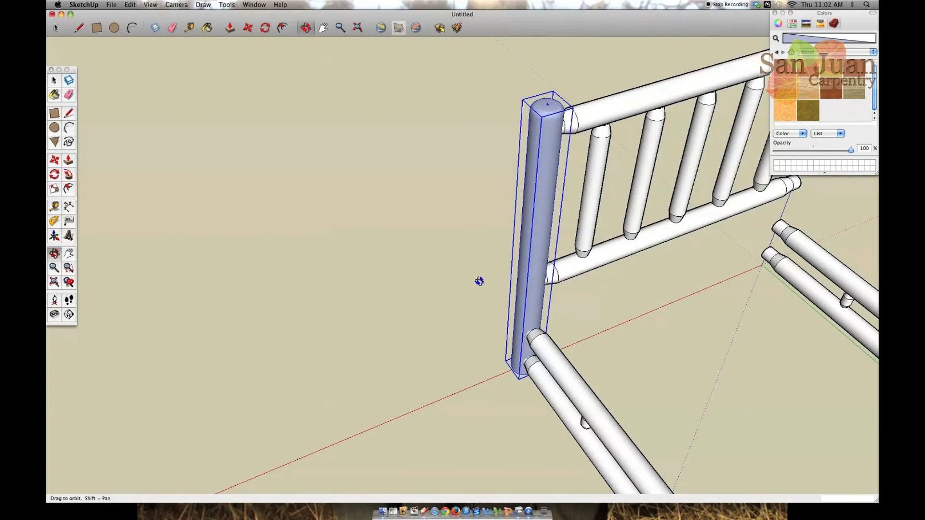
- Place a copy of the post at the headboard's other corner and measure down from the lower side rail's end centre
key(m)
scroll(543, 193, down, 5)
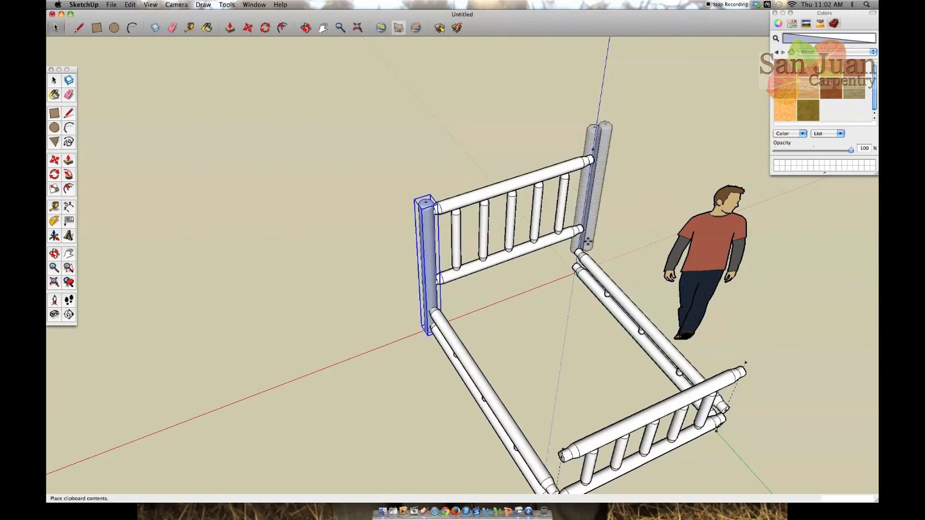
click(307, 29)
drag(231, 376, 505, 245)
scroll(505, 245, up, 8)
key(t)
click(425, 195)
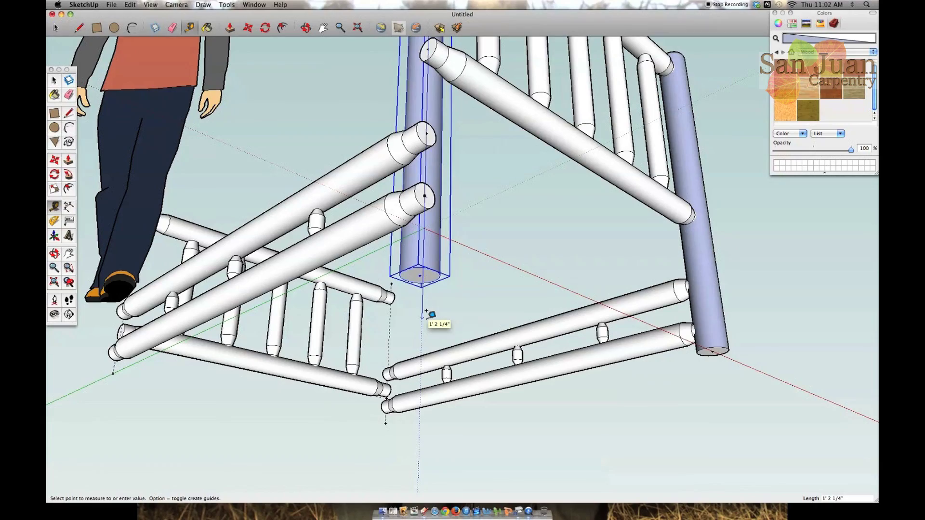
- Place another copy of the headboard post in front of the footboard
middle_drag(424, 231, 418, 307)
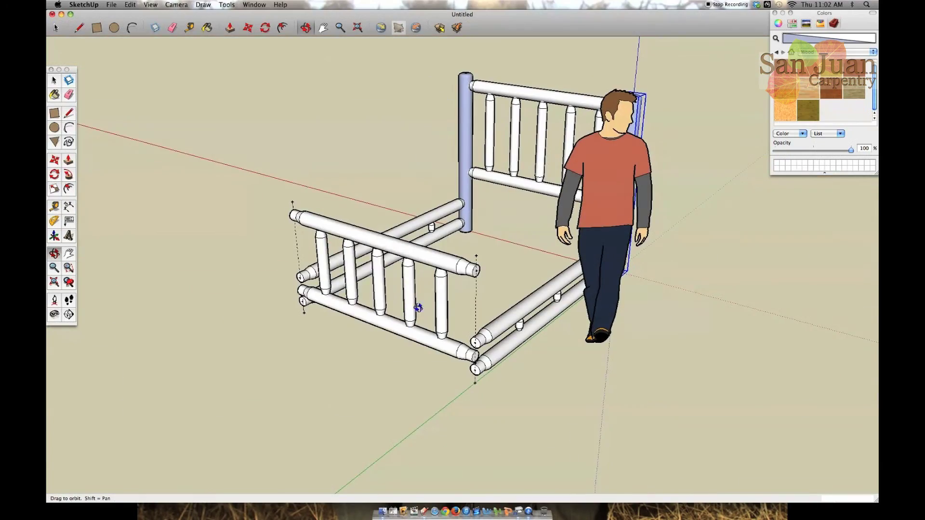
key(m)
alt+click(626, 273)
click(355, 405)
click(306, 28)
scroll(385, 234, up, 5)
drag(357, 385, 464, 237)
- Open the copied post at the footboard for editing and shorten it by pushing its bottom face up 24"
right_click(336, 92)
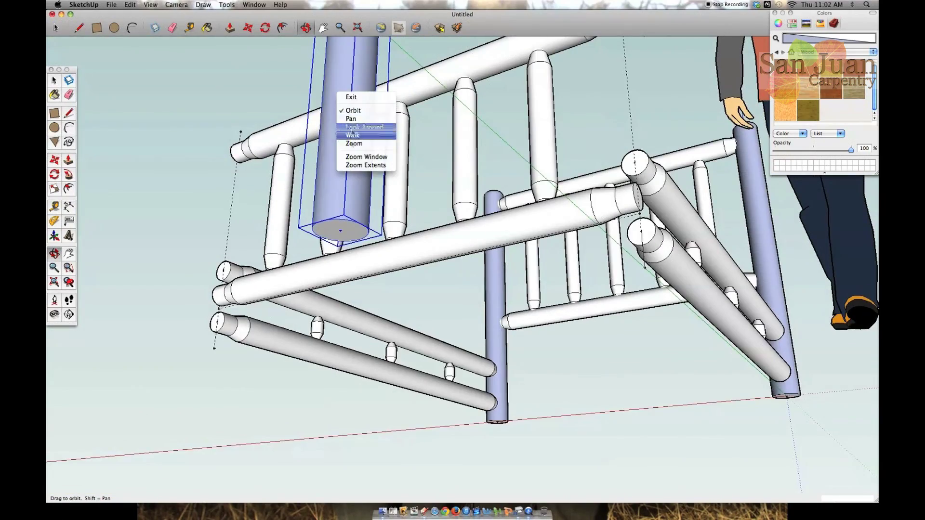
click(351, 119)
drag(333, 90, 333, 107)
key(space)
right_click(333, 107)
click(347, 161)
key(p)
click(337, 255)
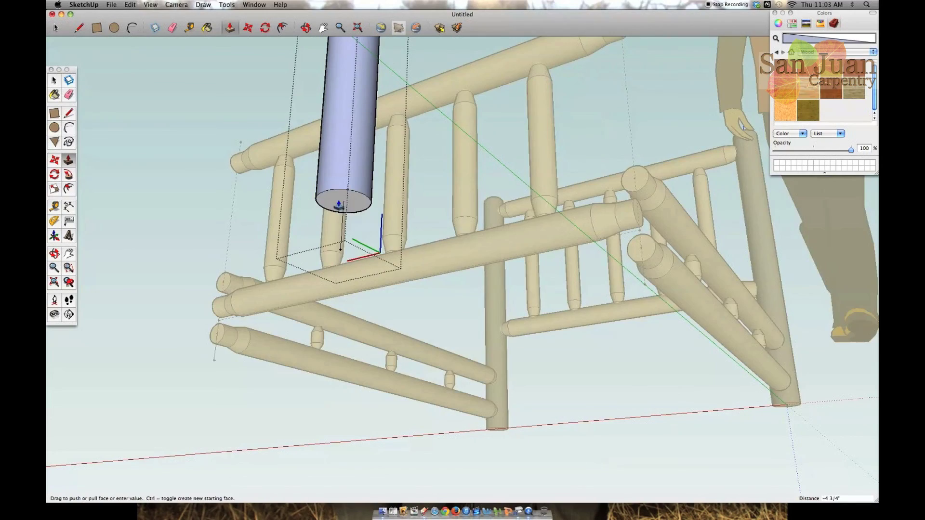
text(24)
key(Return)
- Erase the leftover line beneath the shortened post
scroll(339, 208, down, 5)
middle_drag(339, 207, 352, 264)
scroll(351, 264, up, 3)
key(e)
click(374, 291)
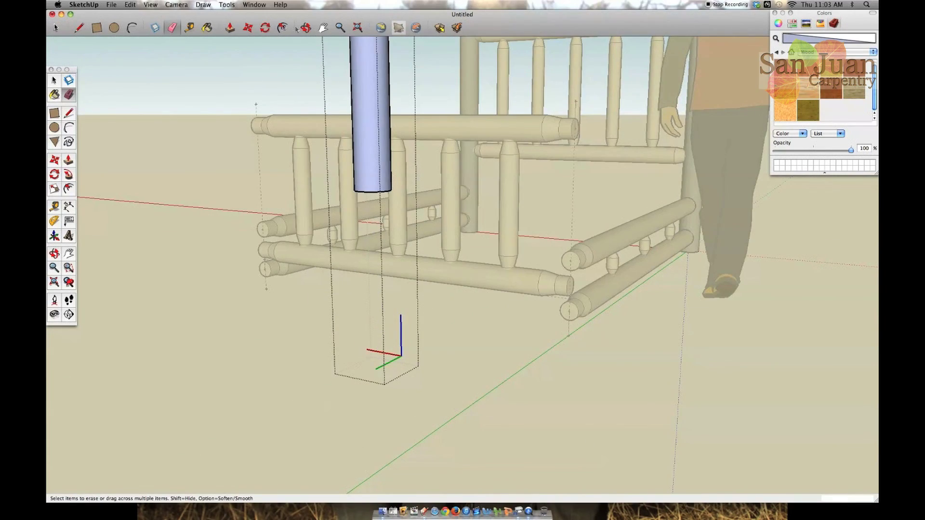
- Exit editing and make the shortened footboard post a component named "Post"
click(306, 28)
click(368, 94)
drag(368, 94, 213, 178)
scroll(213, 179, down, 5)
drag(224, 67, 482, 68)
right_click(258, 121)
click(278, 177)
right_click(258, 121)
click(292, 178)
text(Post)
key(Return)
- Move the shortened post by its base centre onto the footboard's corner guide beside the green axis
click(306, 28)
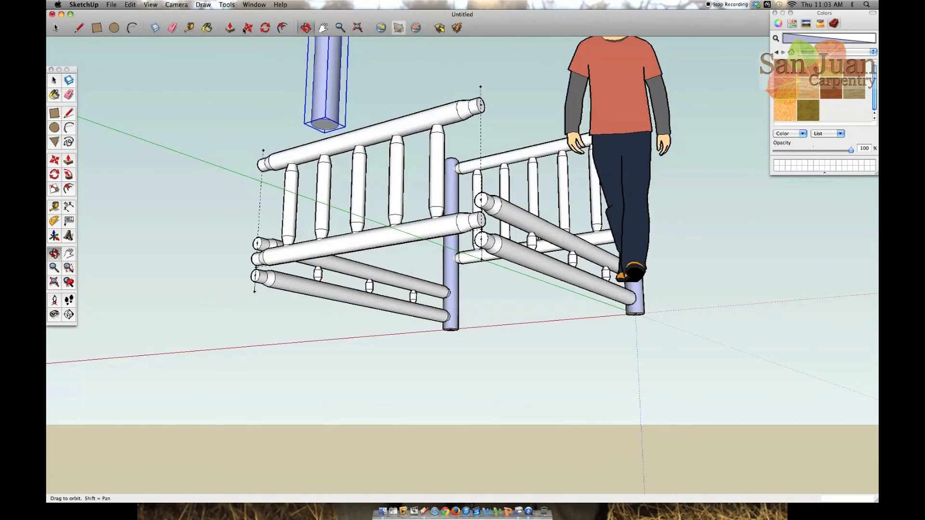
click(246, 29)
scroll(325, 120, up, 3)
click(326, 133)
click(579, 348)
- Paste a copy of the shortened post and move it by its base centre onto the footboard's opposite corner guide
click(306, 28)
drag(376, 192, 717, 212)
key(super+c)
key(super+v)
click(758, 338)
scroll(759, 338, up, 4)
click(306, 27)
drag(331, 198, 303, 118)
click(247, 28)
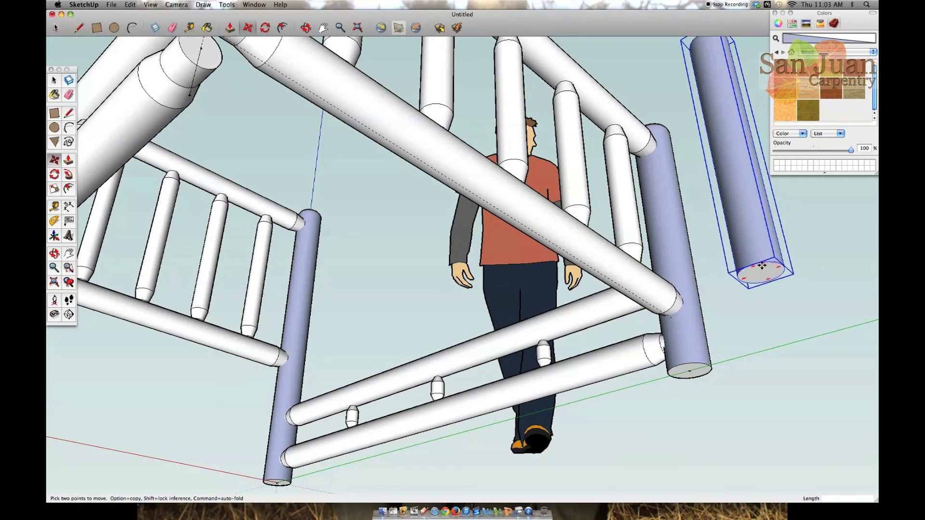
middle_drag(762, 266, 190, 92)
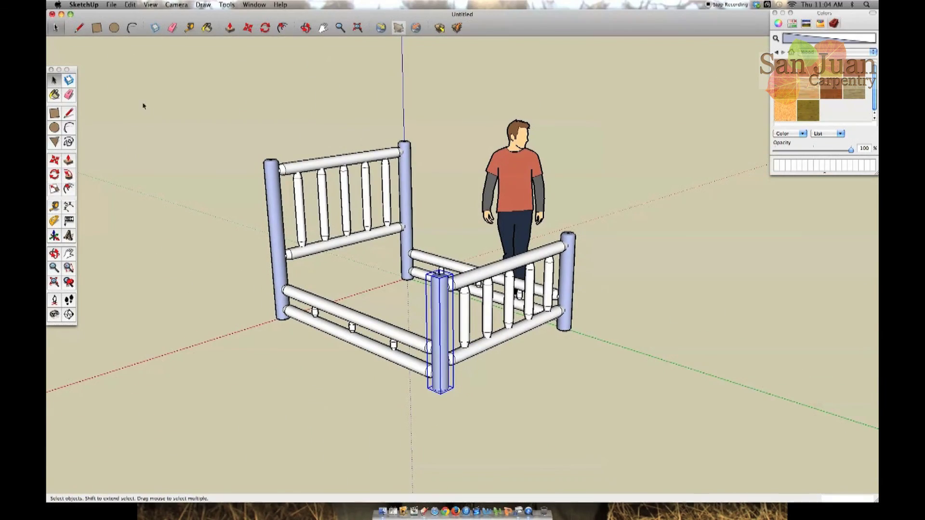
- Apply a brown wood texture to the entire bed frame, leaving out the human figure, and clear the selection
click(143, 104)
drag(423, 131, 248, 204)
click(248, 204)
drag(217, 107, 588, 397)
shift+click(514, 193)
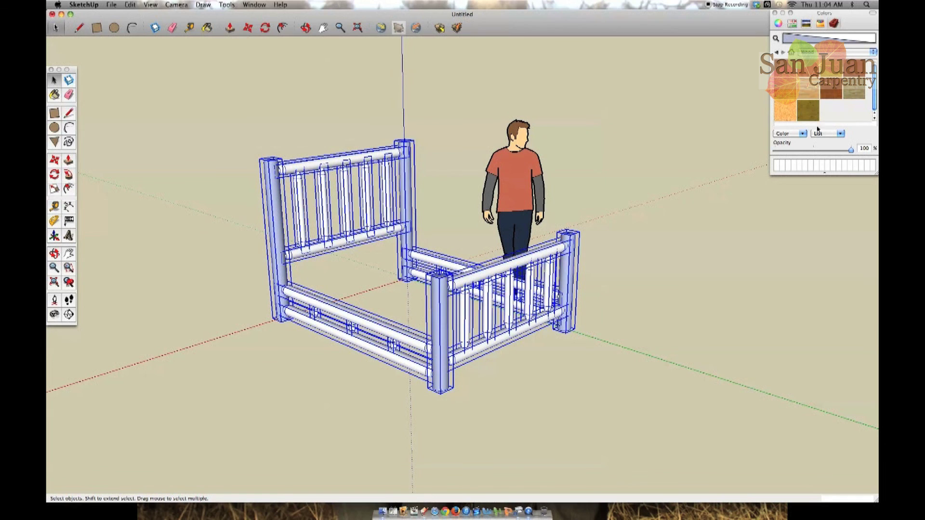
click(854, 92)
click(392, 150)
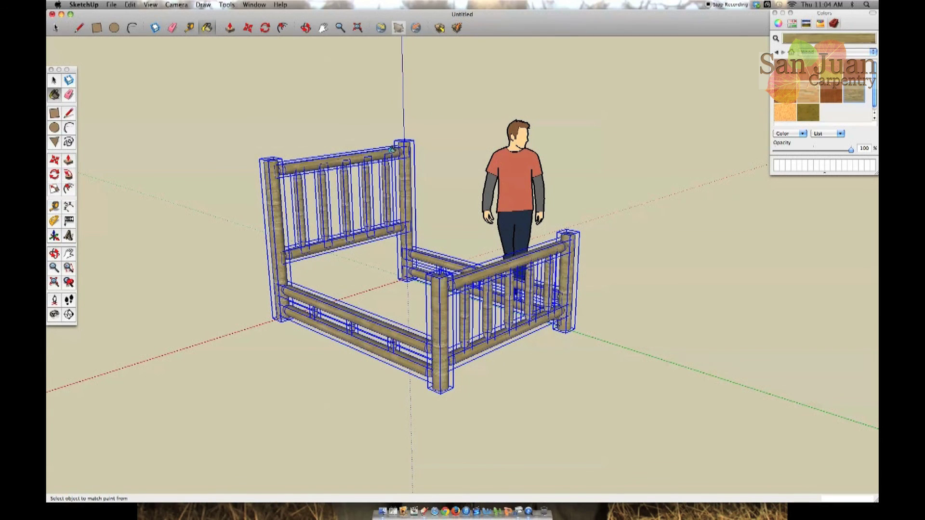
click(55, 27)
click(195, 109)
click(305, 26)
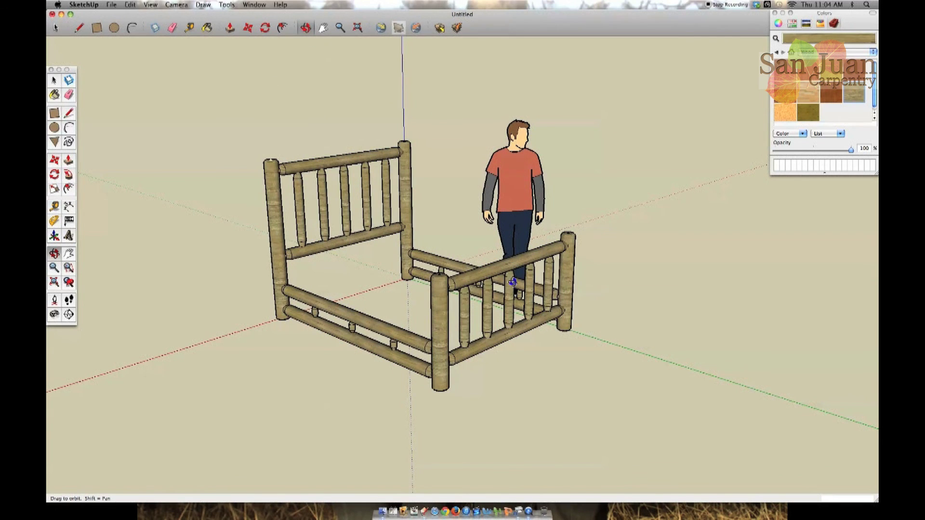